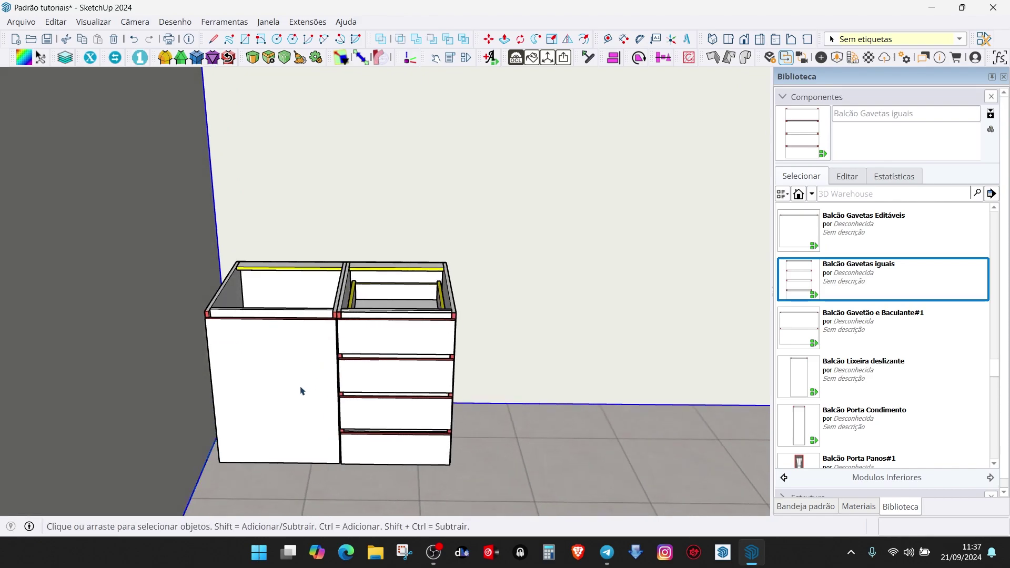
middle_click_drag(300, 388, 267, 374)
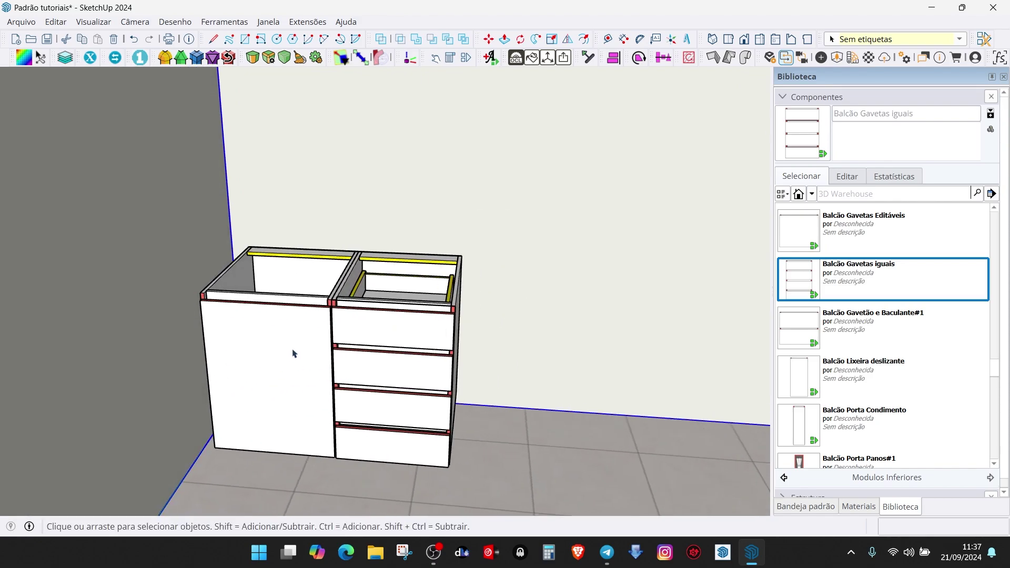
scroll(292, 358, "down", 3)
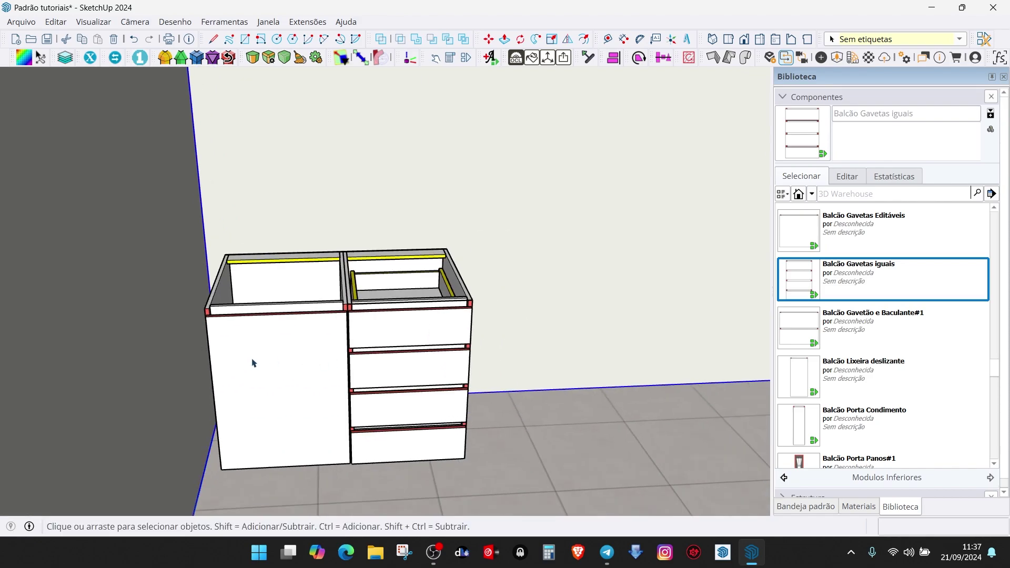
scroll(322, 354, "down", 2)
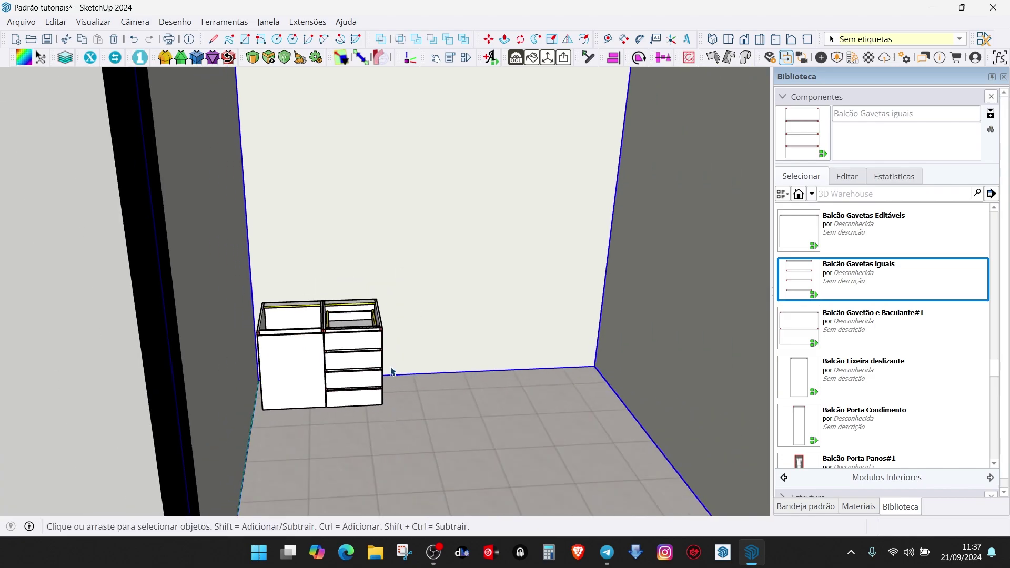
scroll(368, 373, "up", 2)
middle_click_drag(265, 355, 340, 364)
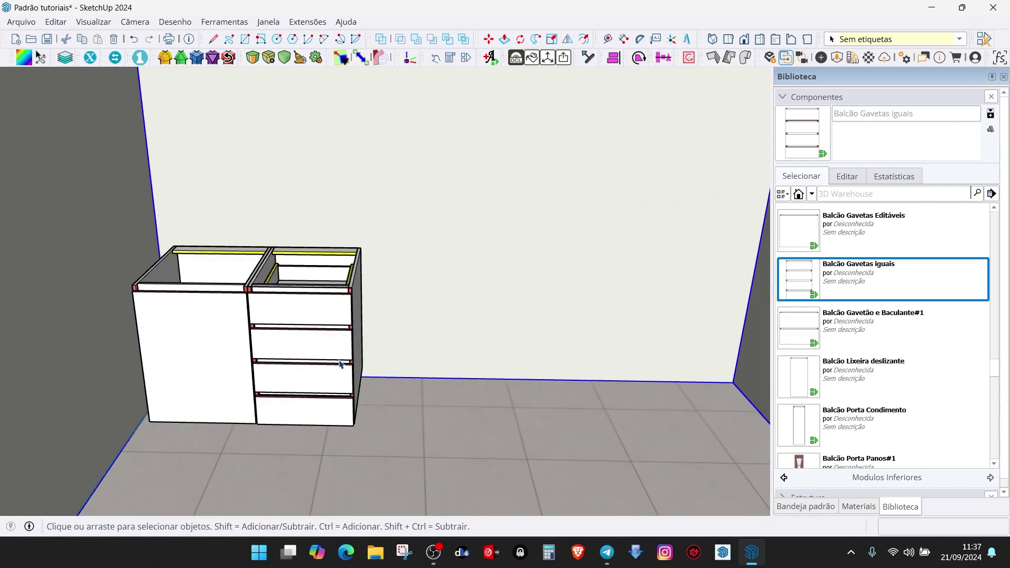
scroll(303, 377, "down", 2)
scroll(341, 379, "up", 3)
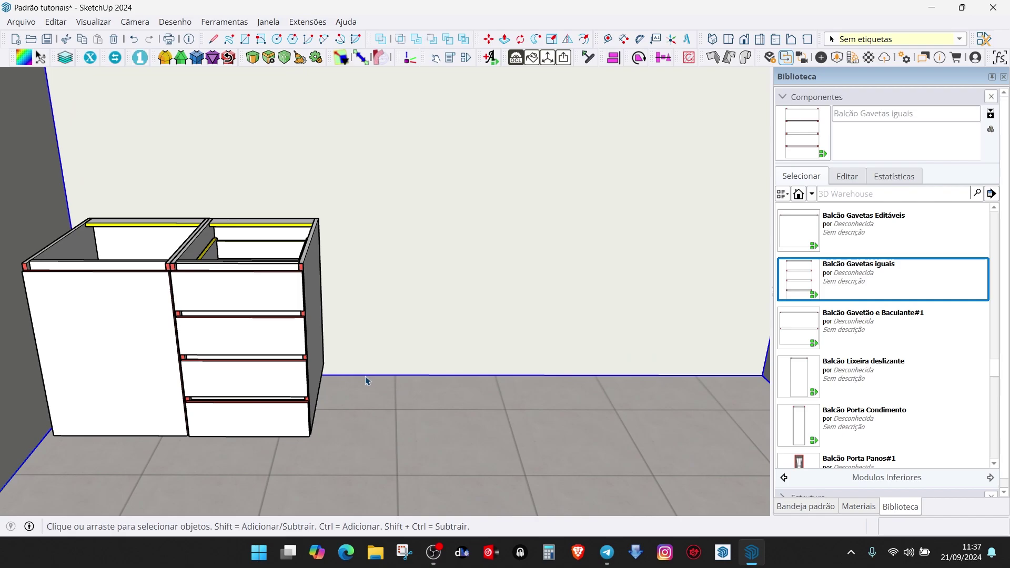
scroll(294, 358, "down", 1)
middle_click_drag(253, 336, 359, 326)
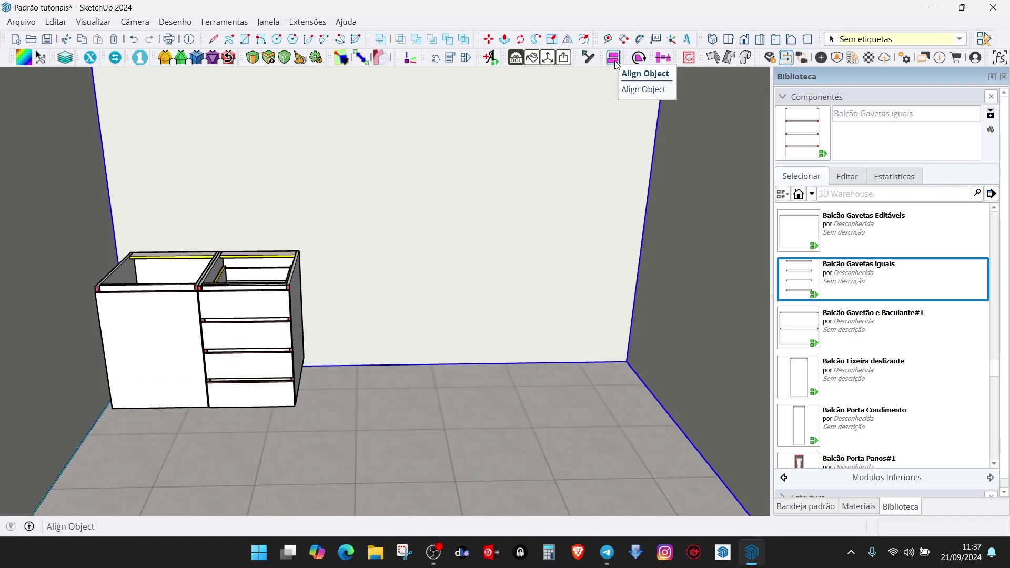
Align the drawer cabinet to the face of the room's right wall with Align Object
left_click(281, 311)
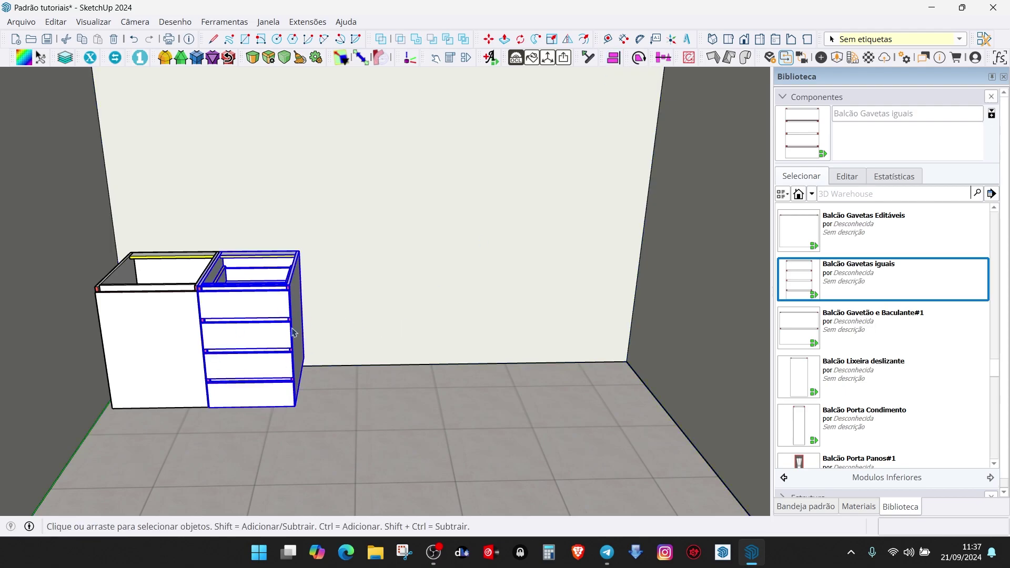
middle_click_drag(293, 332, 347, 323)
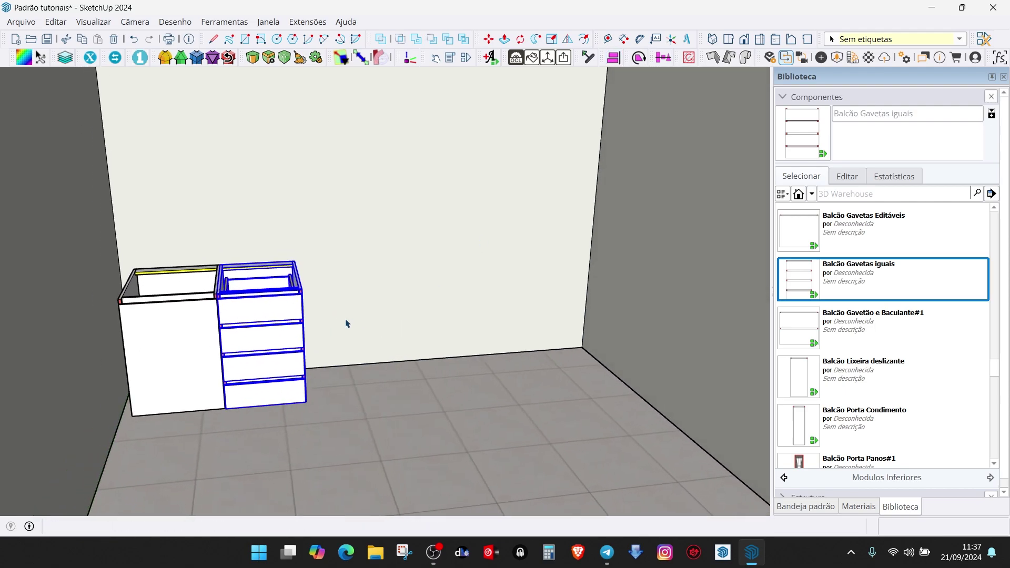
middle_click_drag(288, 331, 276, 304)
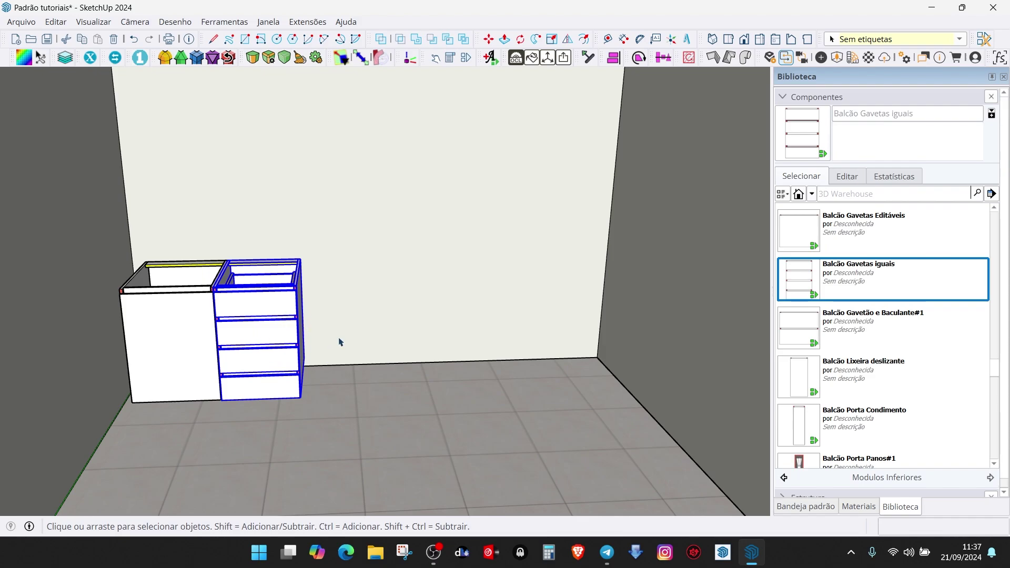
left_click(612, 57)
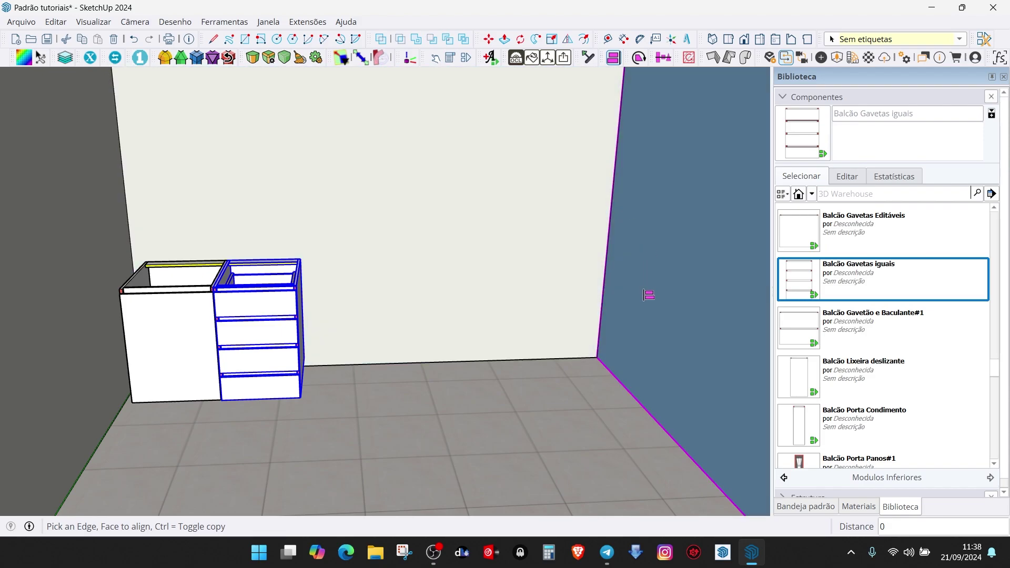
left_click(645, 295)
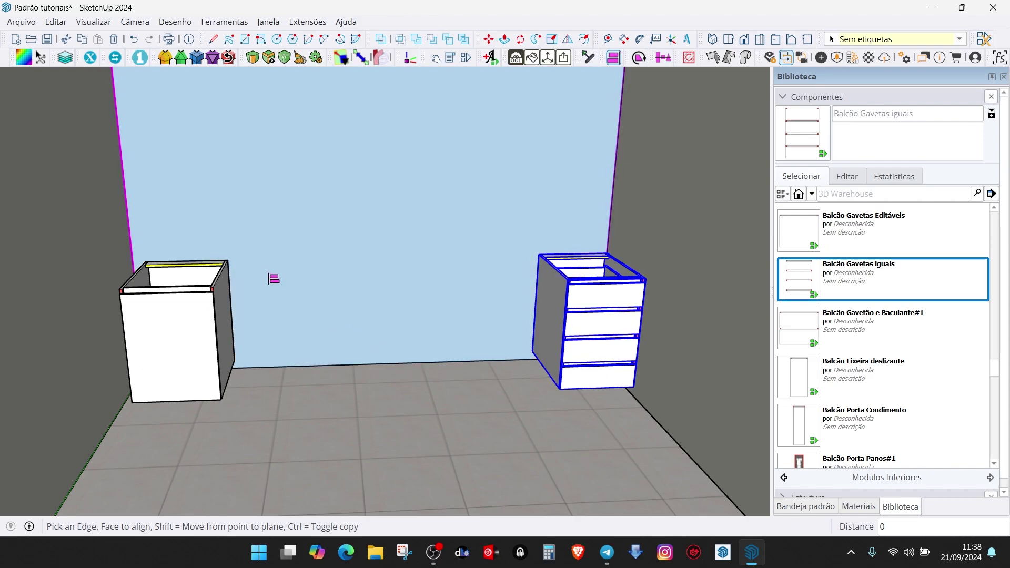
Align the drawer cabinet to the upper side edge of the door cabinet so the two stand side by side
scroll(228, 283, "up", 5)
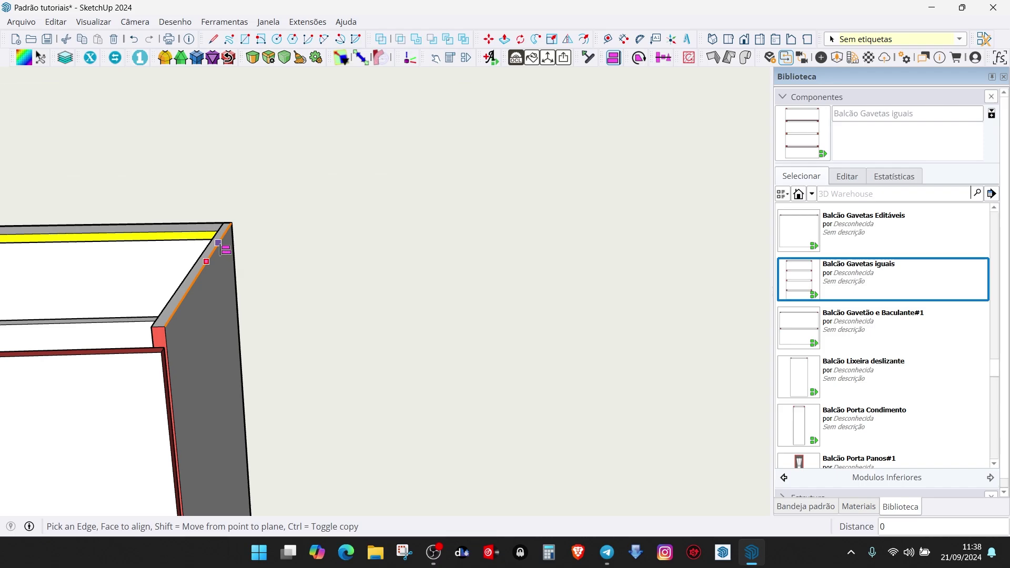
left_click(219, 244)
scroll(244, 285, "down", 5)
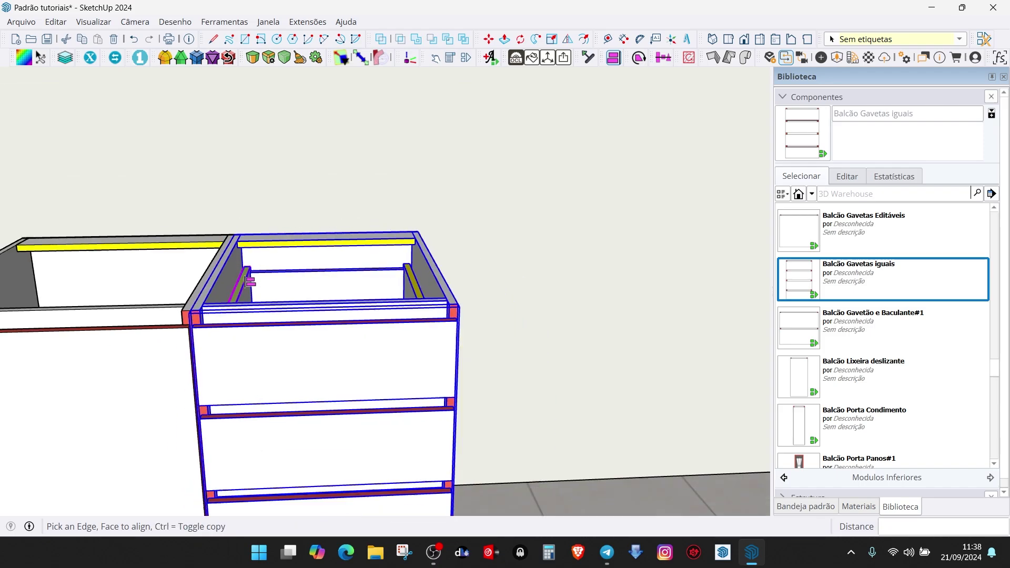
scroll(361, 266, "down", 5)
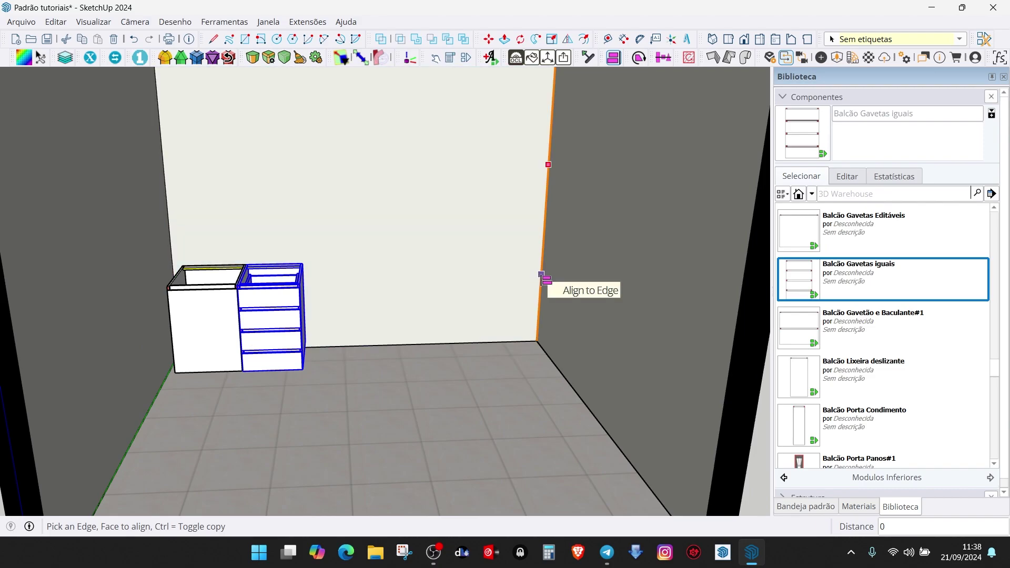
Align the drawer cabinet to the right wall with an offset distance of -150 mm
scroll(375, 306, "up", 2)
scroll(379, 306, "up", 1)
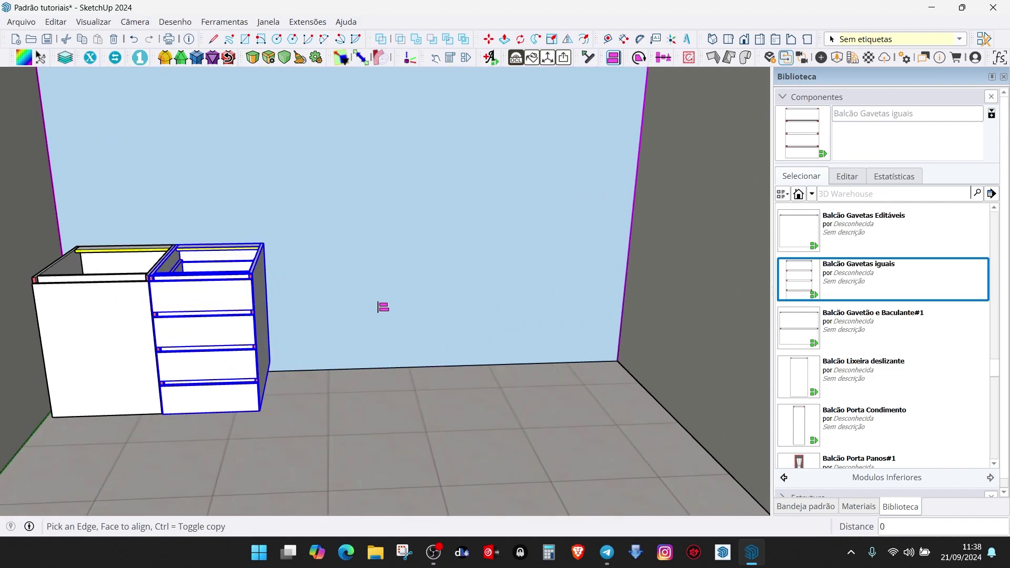
left_click(654, 298)
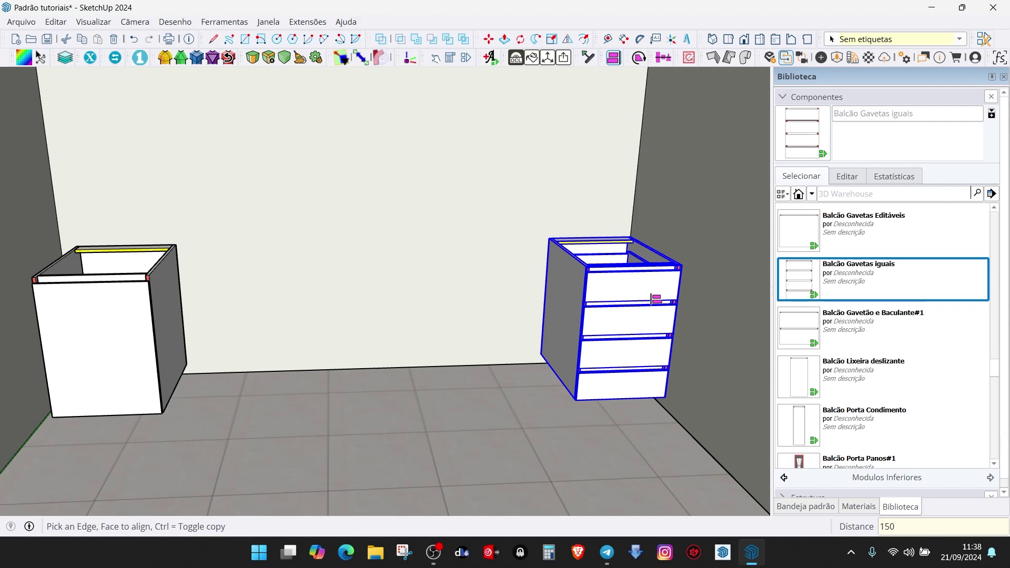
key("Return")
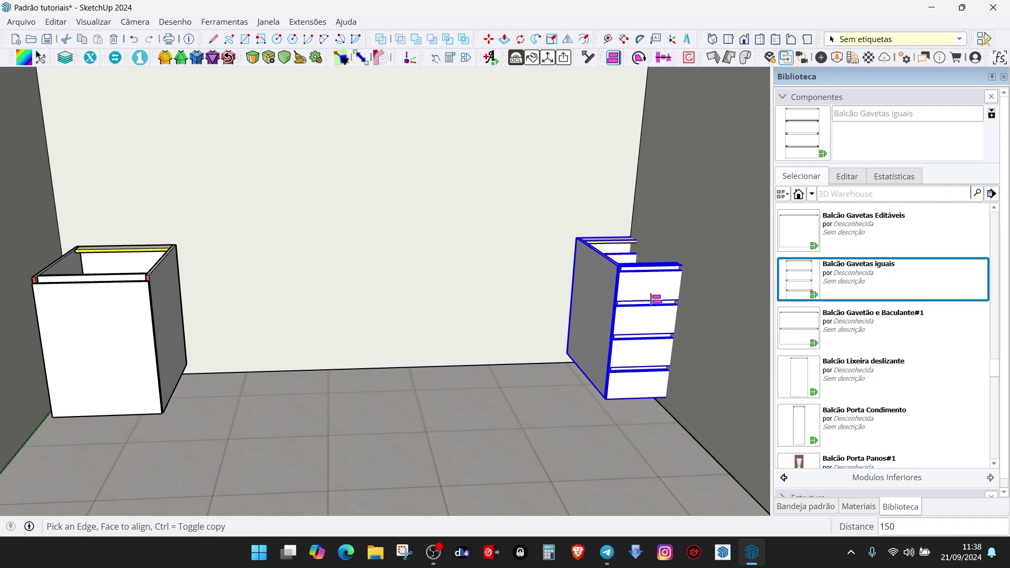
type("-")
key("Return")
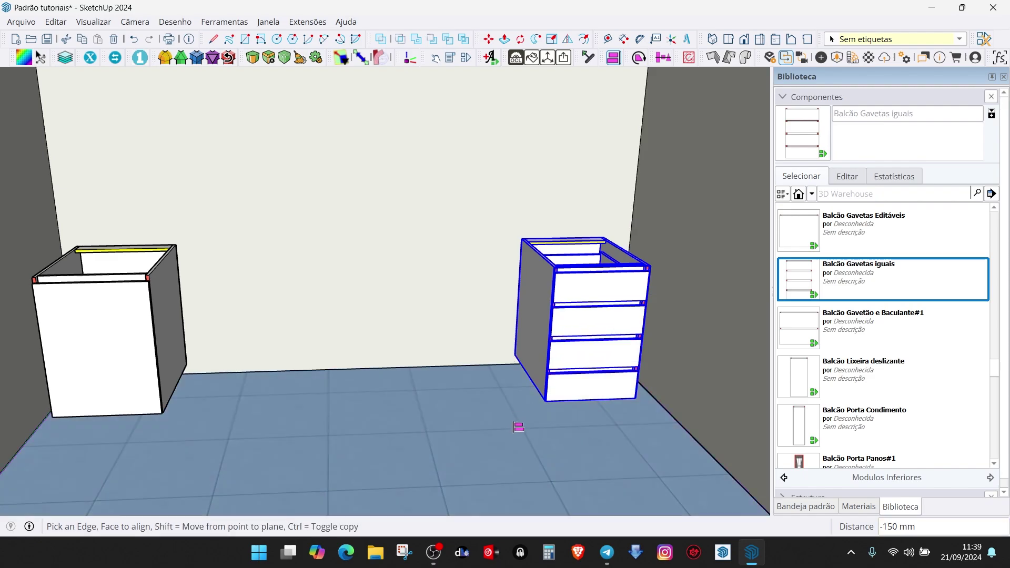
Align the drawer cabinet to the floor with an offset distance of -200 mm
left_click(518, 424)
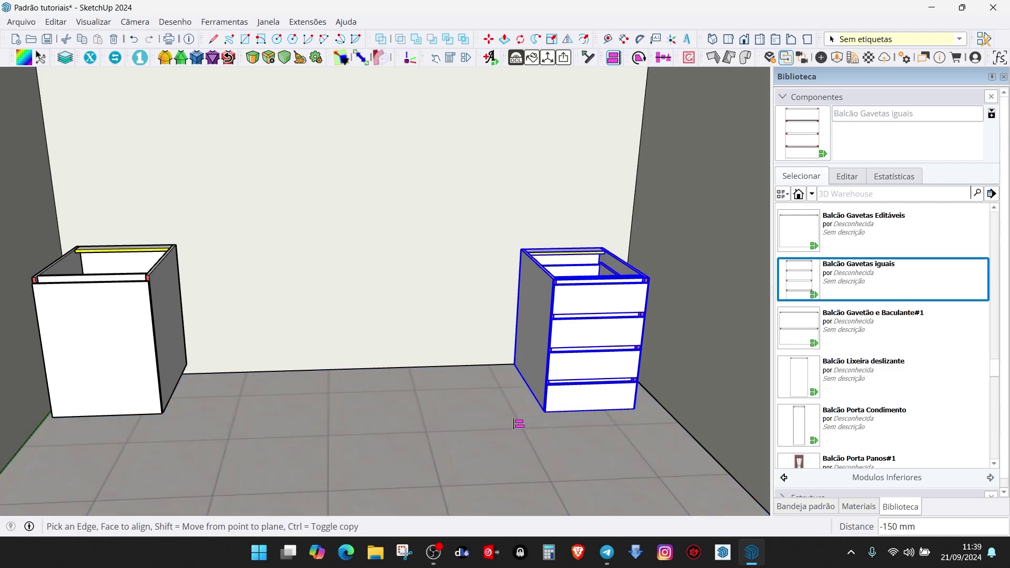
type("-200")
key("Return")
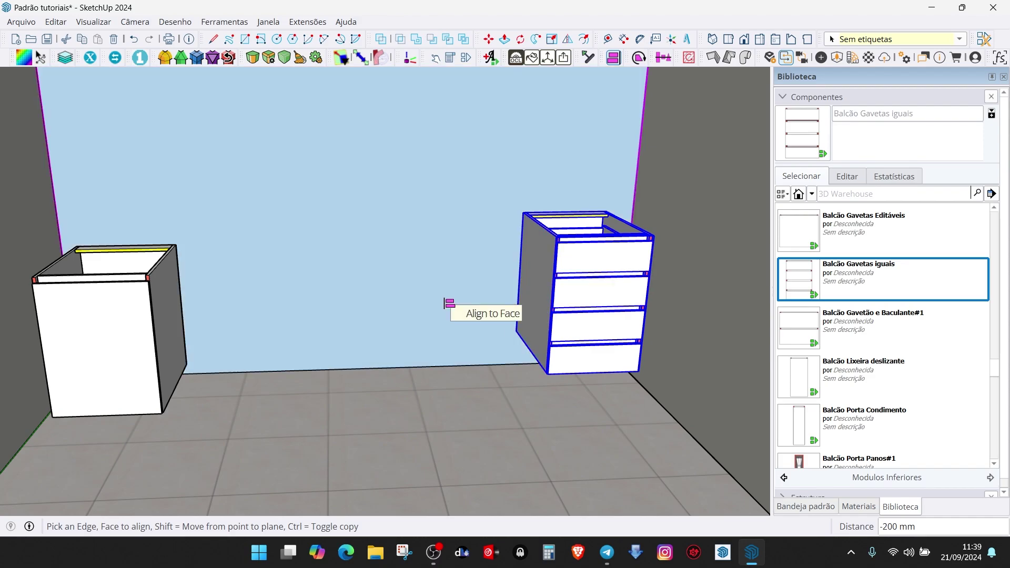
Align the door cabinet to the drawer cabinet's upper left side edge with Align Object
key("space")
left_click(161, 287)
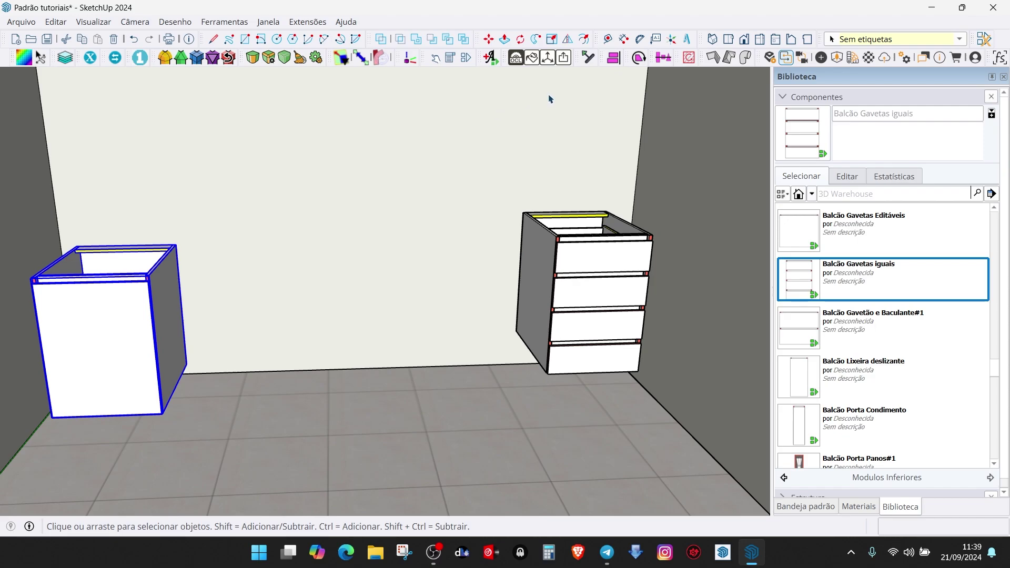
left_click(614, 58)
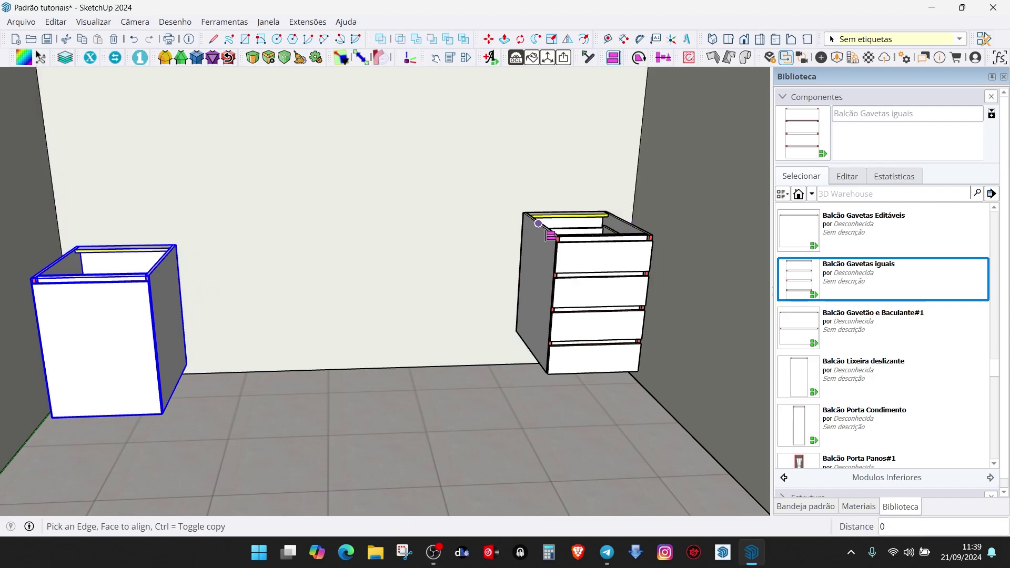
left_click(552, 235)
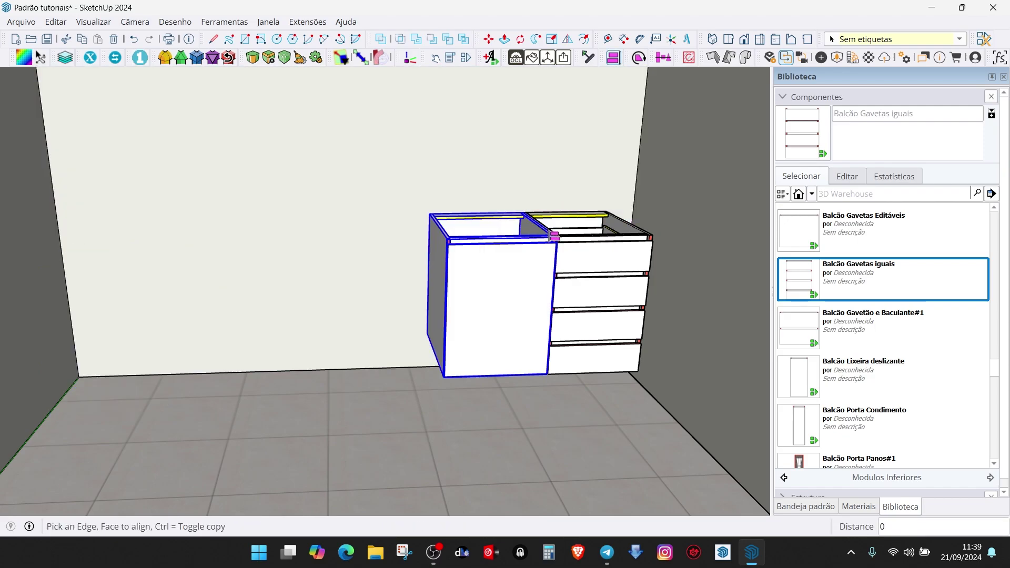
key("space")
Copy the door cabinet against the left wall using Align Object in copy mode
scroll(570, 241, "up", 4)
middle_click_drag(570, 240, 528, 228)
scroll(516, 235, "down", 4)
scroll(527, 227, "up", 3)
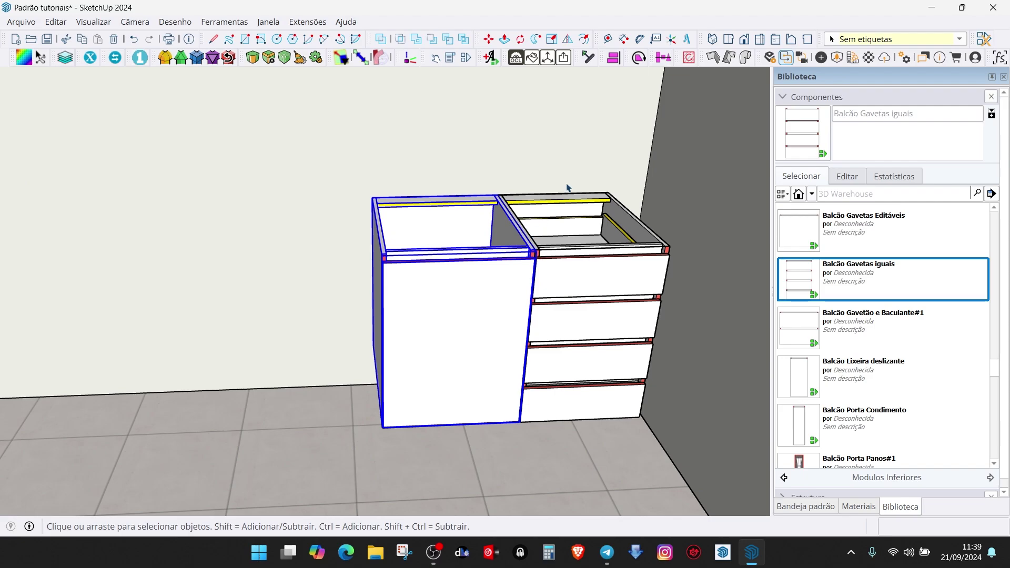
left_click(613, 58)
scroll(493, 271, "down", 3)
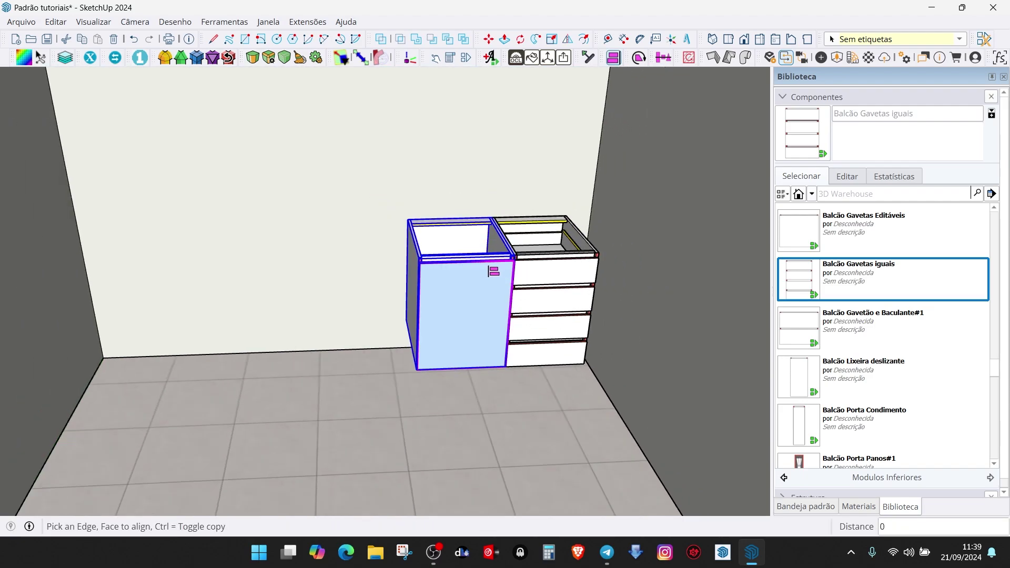
middle_click_drag(493, 271, 402, 262)
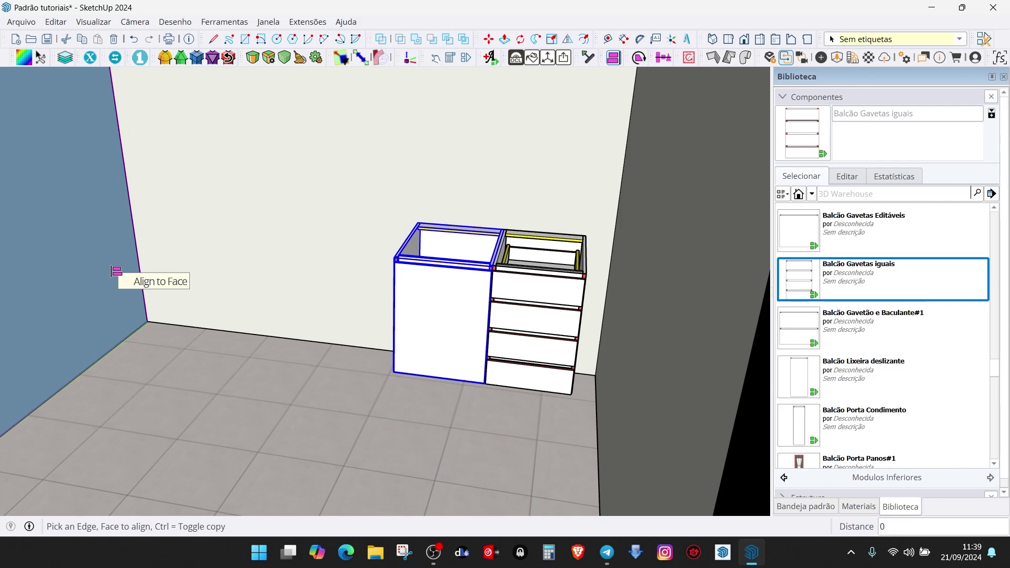
key("ctrl")
left_click(117, 270)
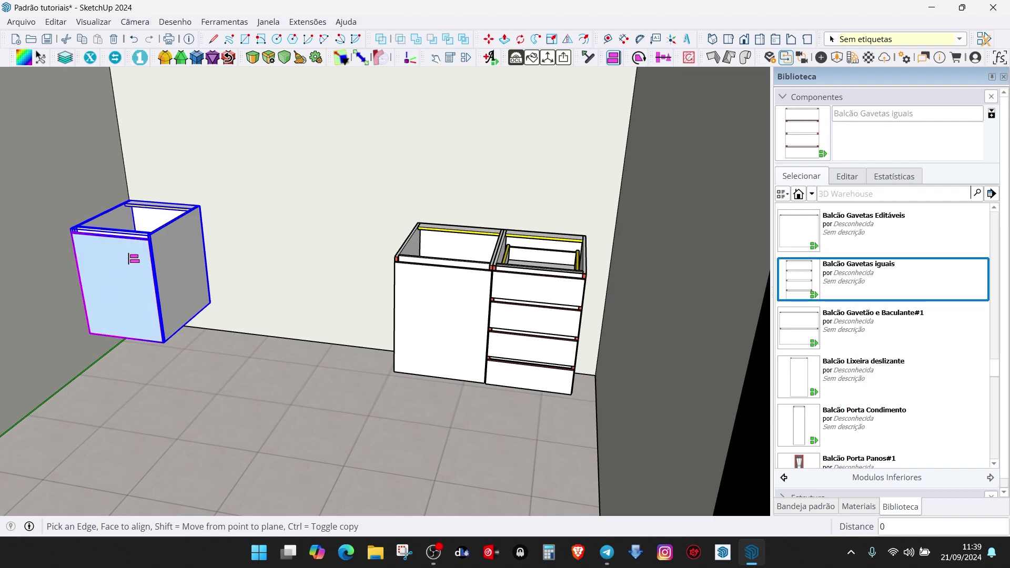
Align further copies of the door cabinet beside the original door cabinet and beside the copy at the left wall
middle_click_drag(206, 295, 185, 281)
left_click(426, 275)
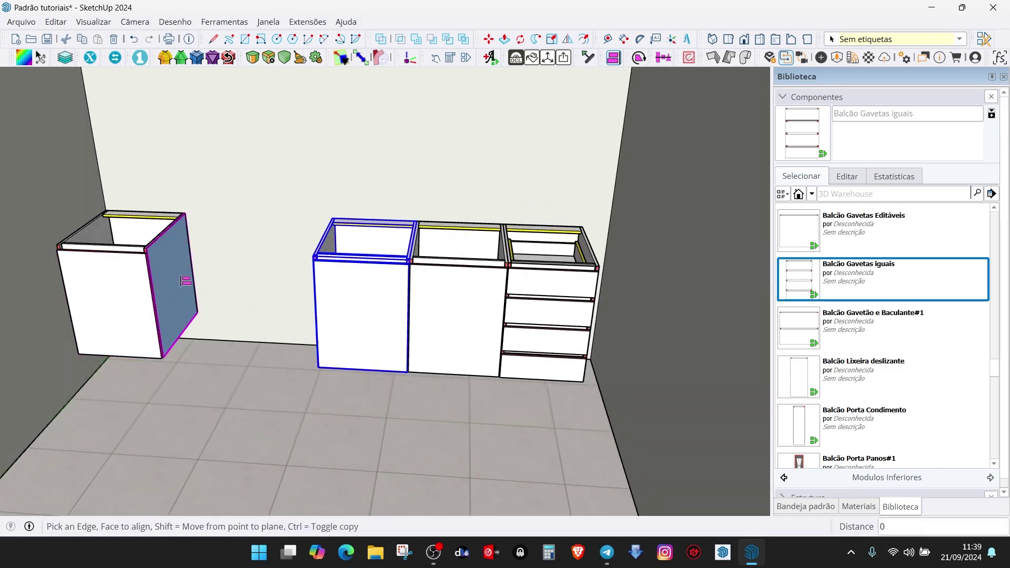
left_click(184, 281)
key("space")
Delete the three copied door cabinets, keeping only the original beside the drawer cabinet
left_click(385, 309)
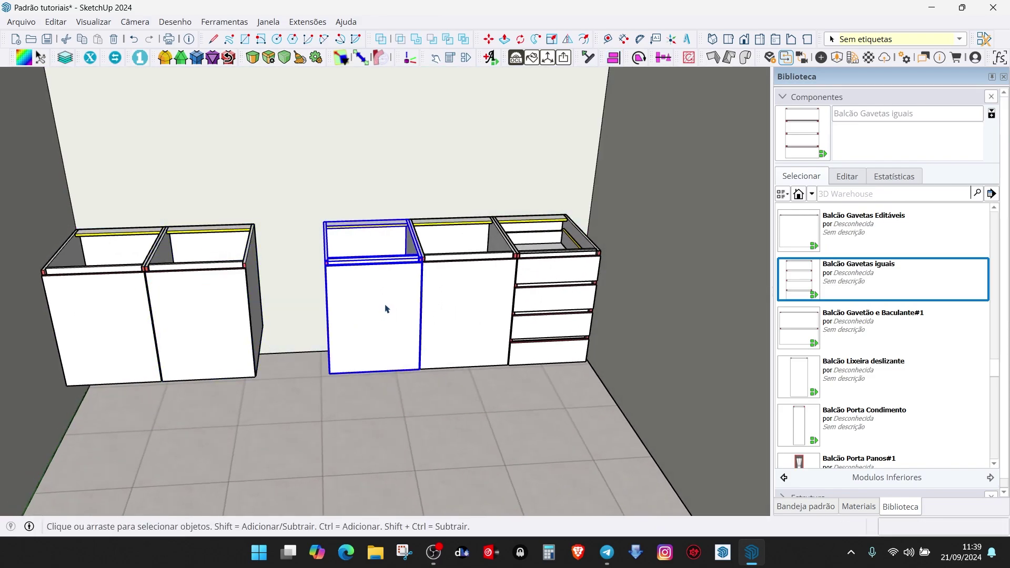
key("Delete")
left_click(226, 307)
key("Delete")
left_click(132, 324)
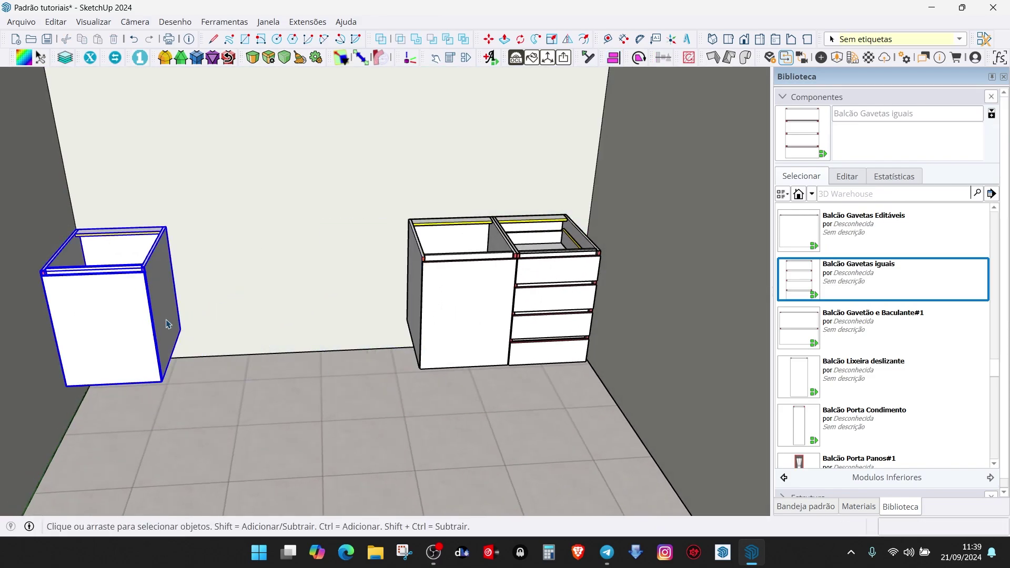
key("Delete")
Align the door cabinet to the midpoint of the back wall's floor edge with Align Object
left_click(436, 305)
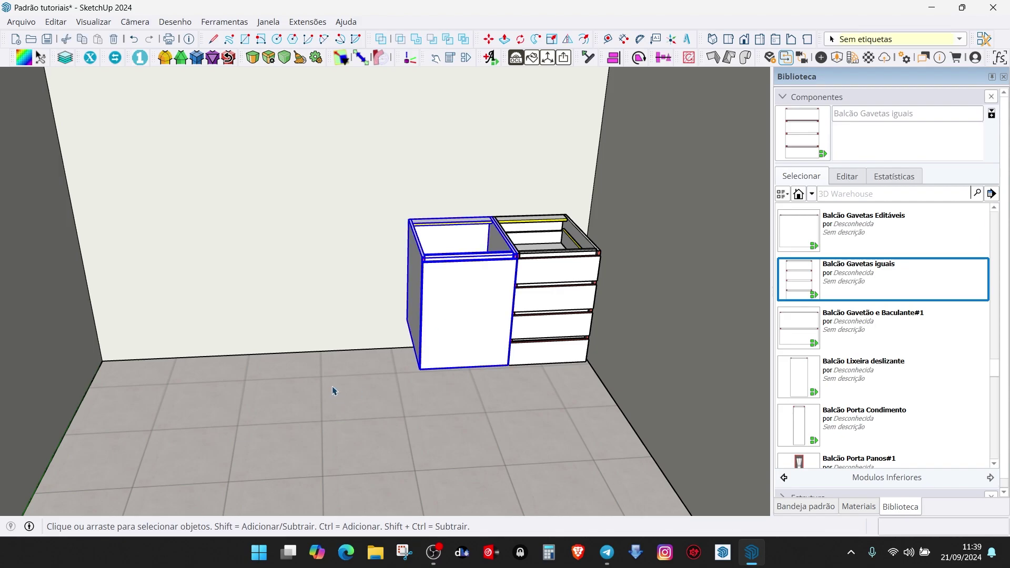
left_click(613, 58)
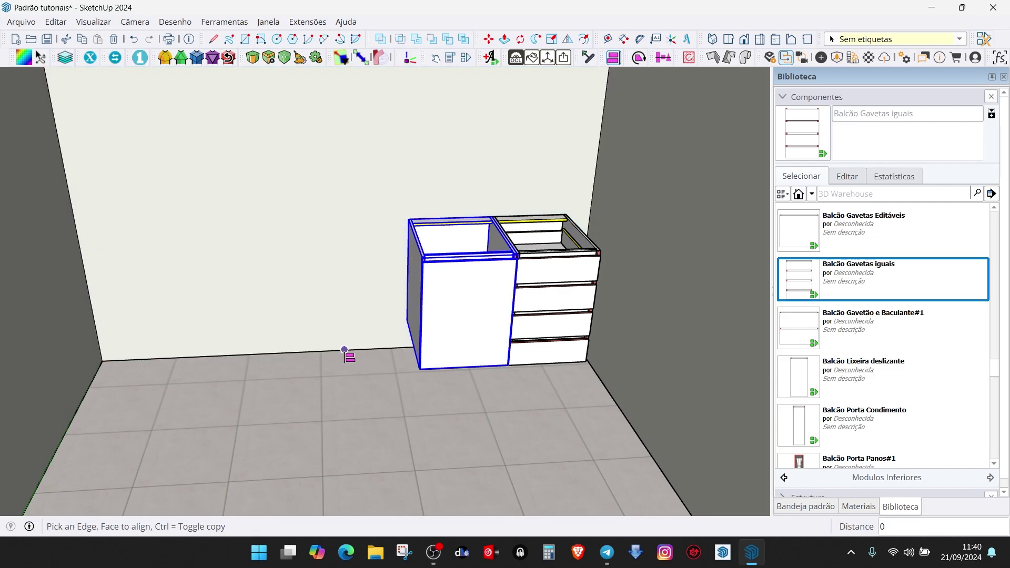
scroll(360, 364, "up", 5)
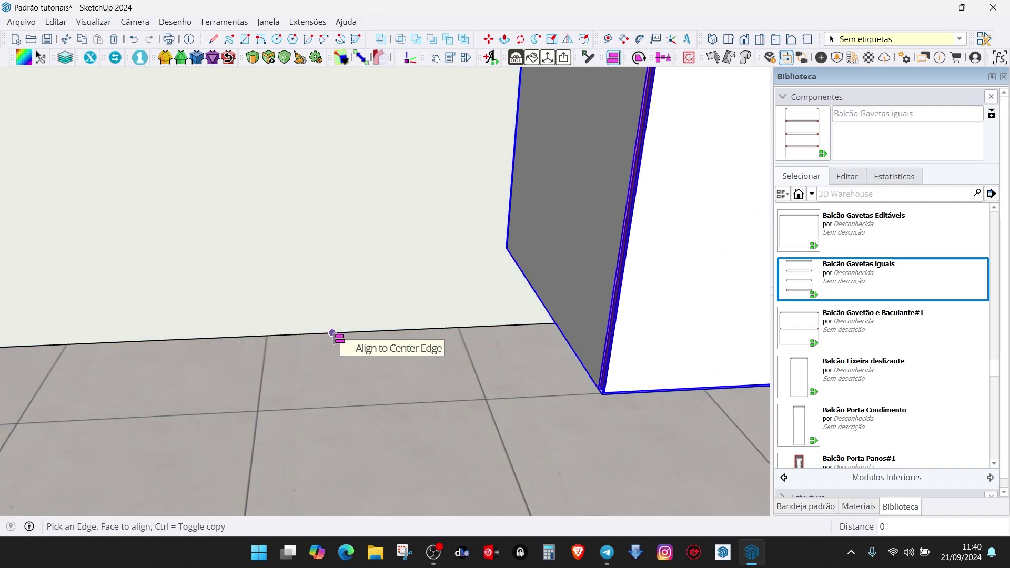
left_click(332, 333)
scroll(338, 339, "down", 8)
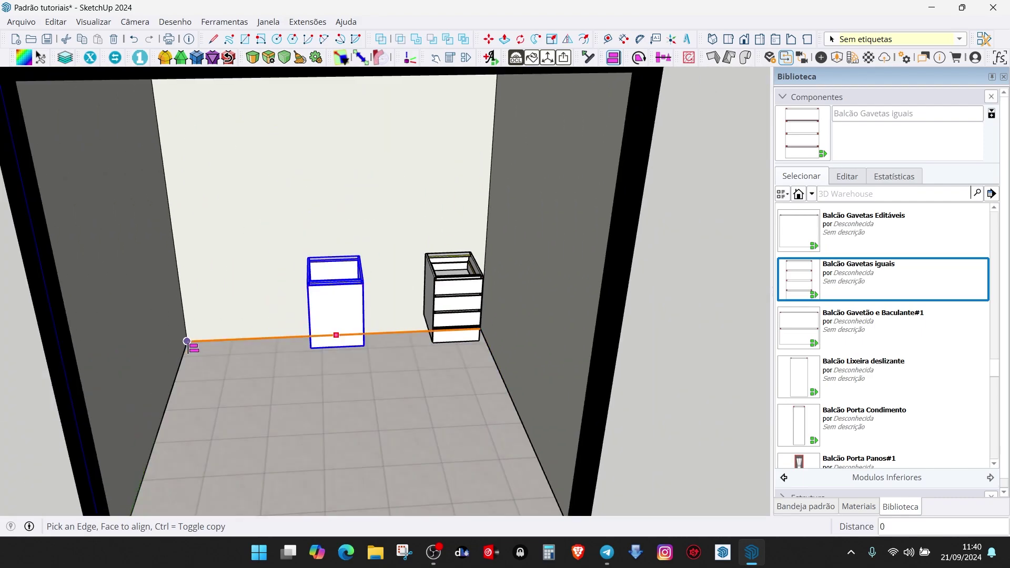
scroll(449, 336, "up", 5)
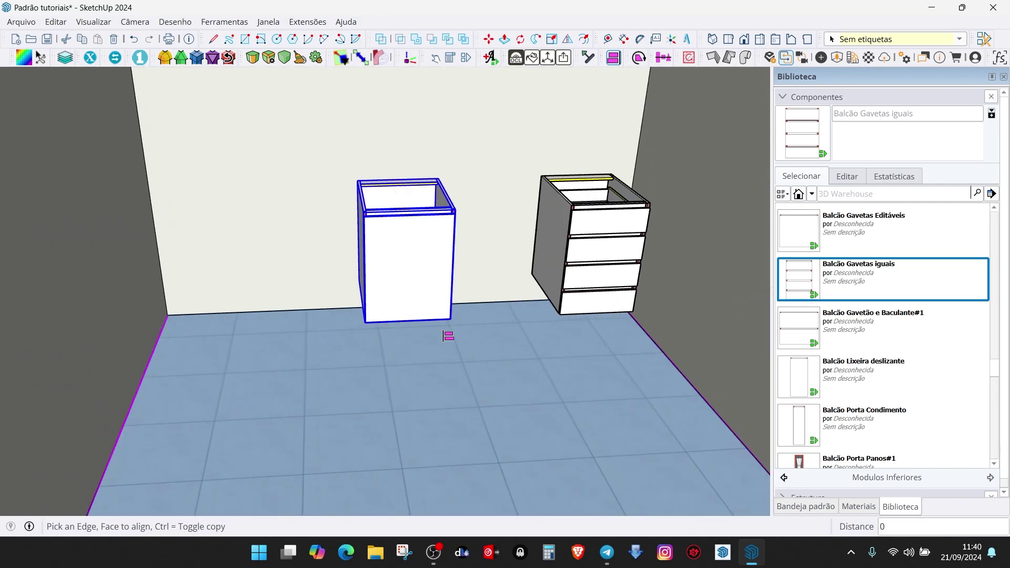
Align the door cabinet flush against the free side panel of the drawer cabinet with Align Object
scroll(428, 365, "down", 3)
scroll(428, 367, "up", 2)
scroll(432, 367, "down", 3)
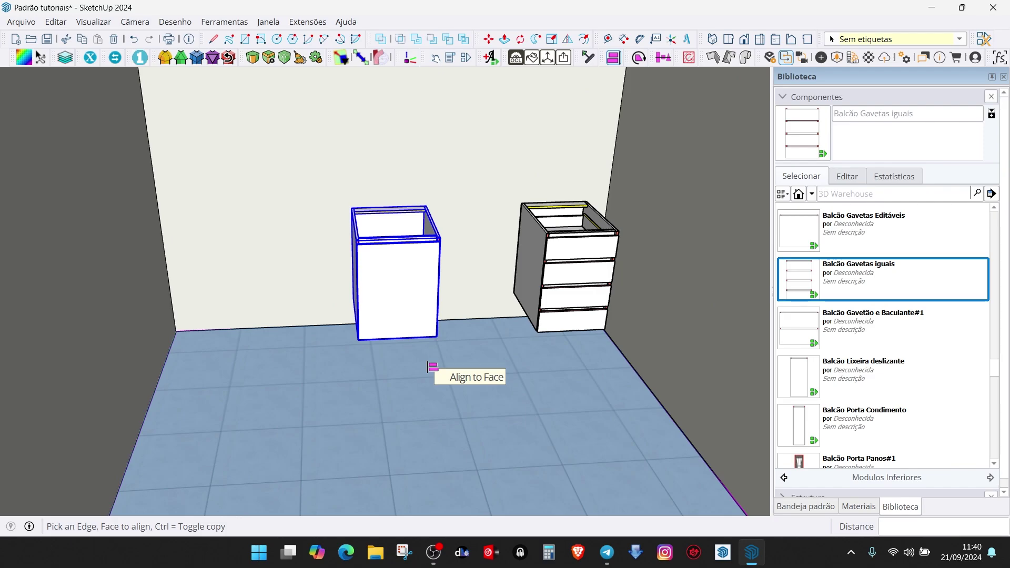
scroll(428, 366, "up", 2)
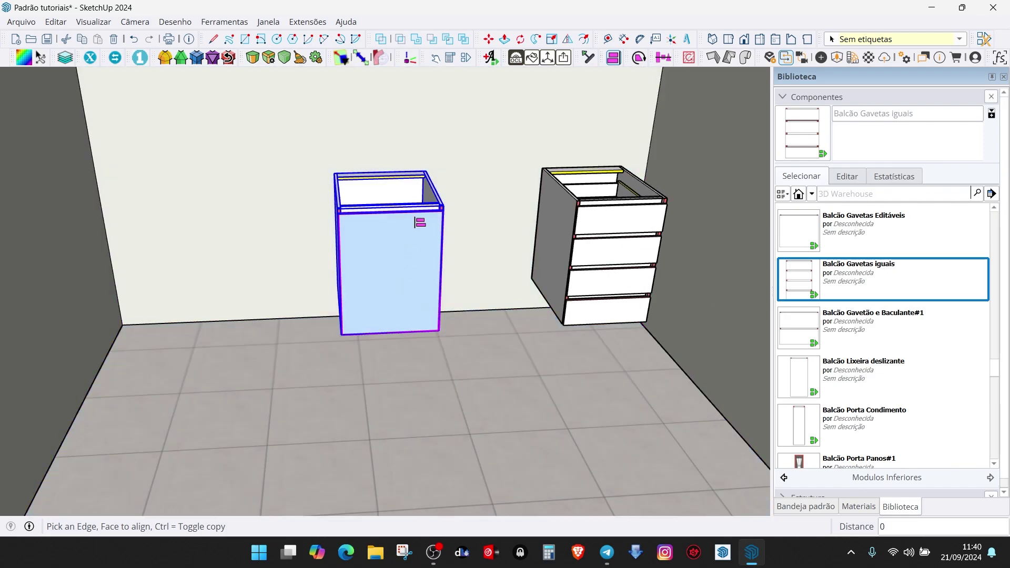
scroll(432, 270, "down", 3)
scroll(417, 285, "up", 3)
scroll(392, 316, "down", 4)
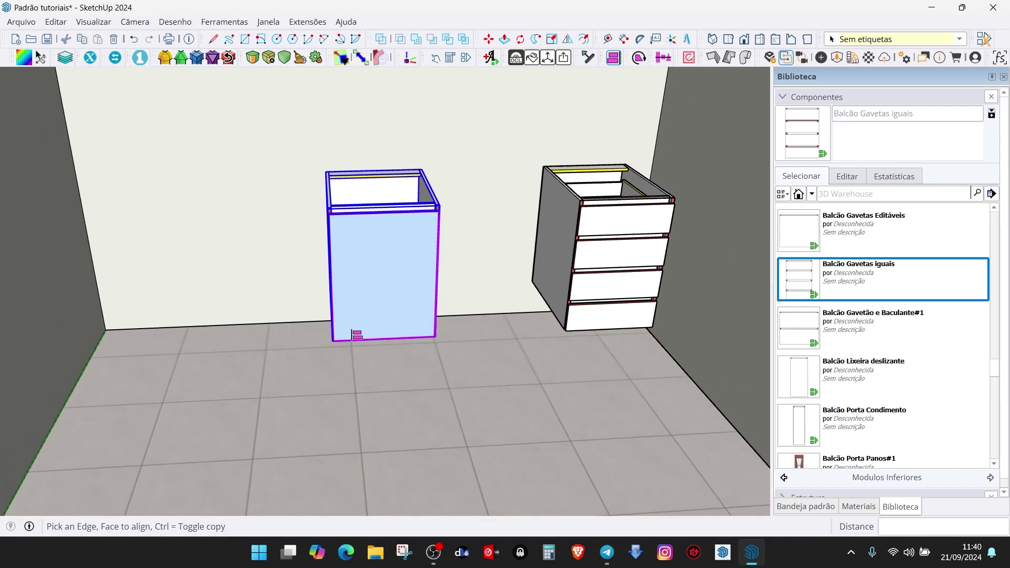
scroll(508, 300, "up", 1)
middle_click_drag(534, 300, 561, 313)
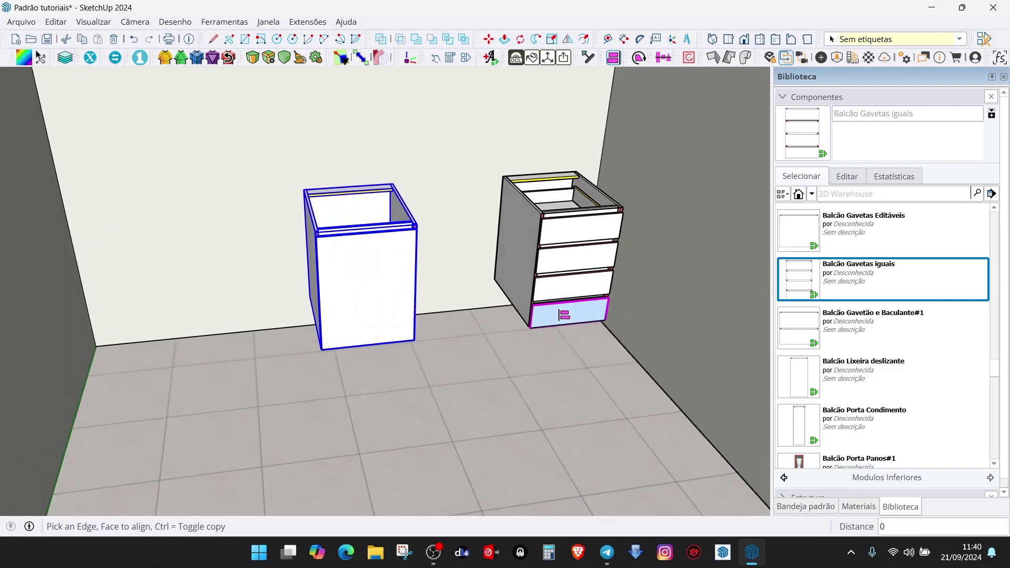
scroll(558, 316, "down", 3)
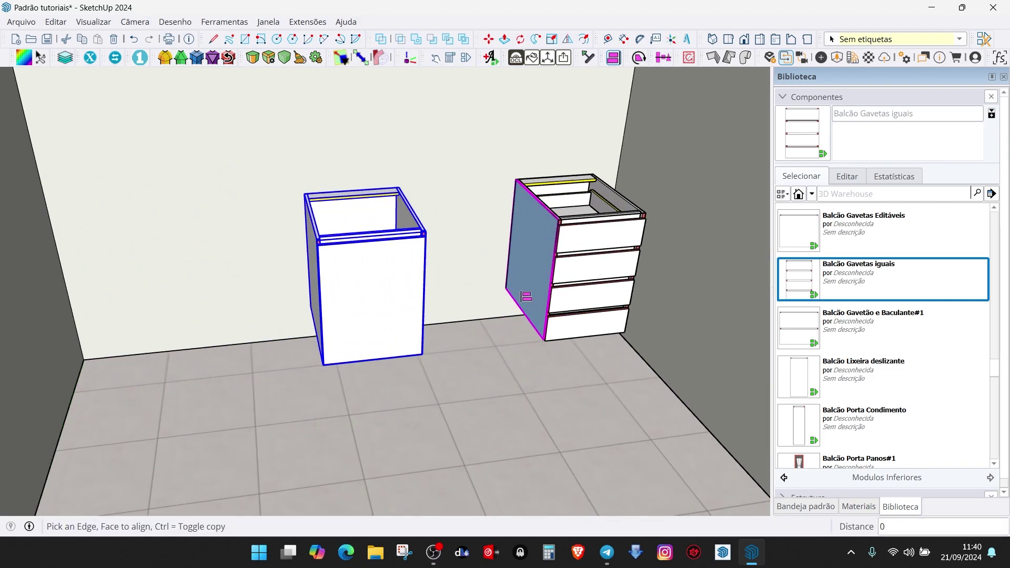
middle_click_drag(480, 273, 452, 250)
left_click(559, 271)
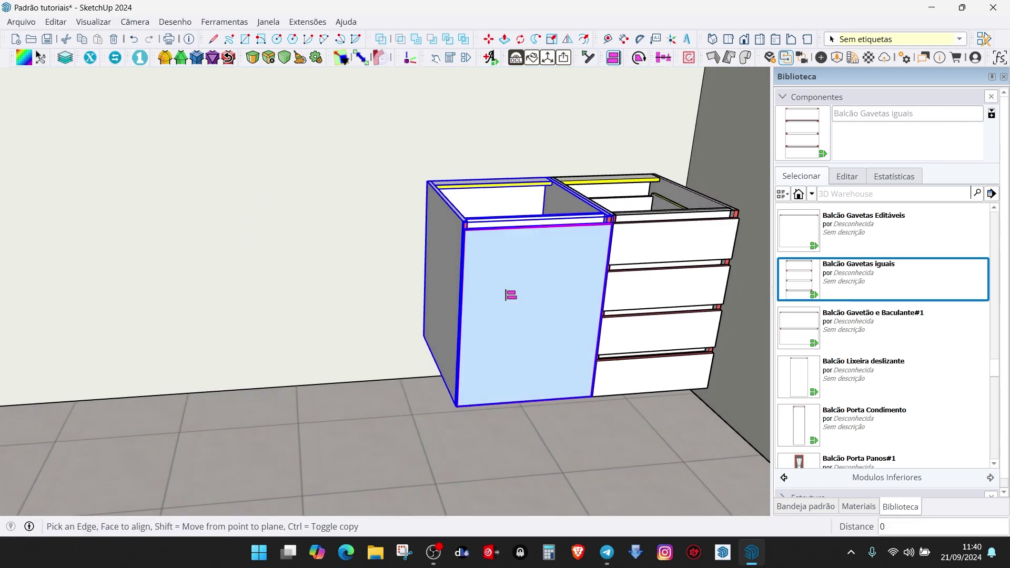
scroll(531, 270, "down", 3)
scroll(540, 271, "up", 4)
key("space")
scroll(523, 295, "down", 2)
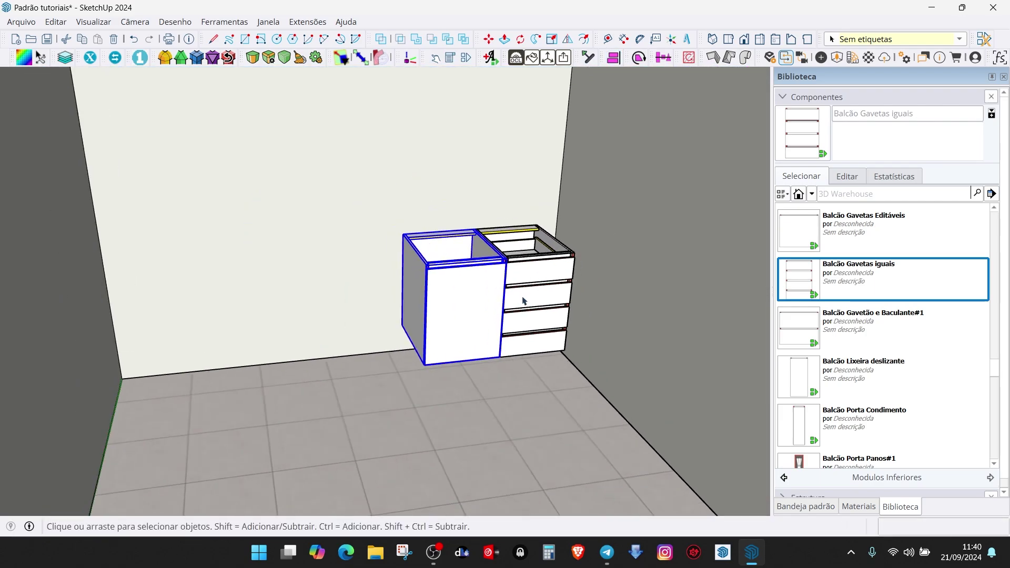
Turn the door cabinet in repeated 90° increments about its vertical axis with the Rotate Tool
middle_click_drag(523, 295, 468, 311)
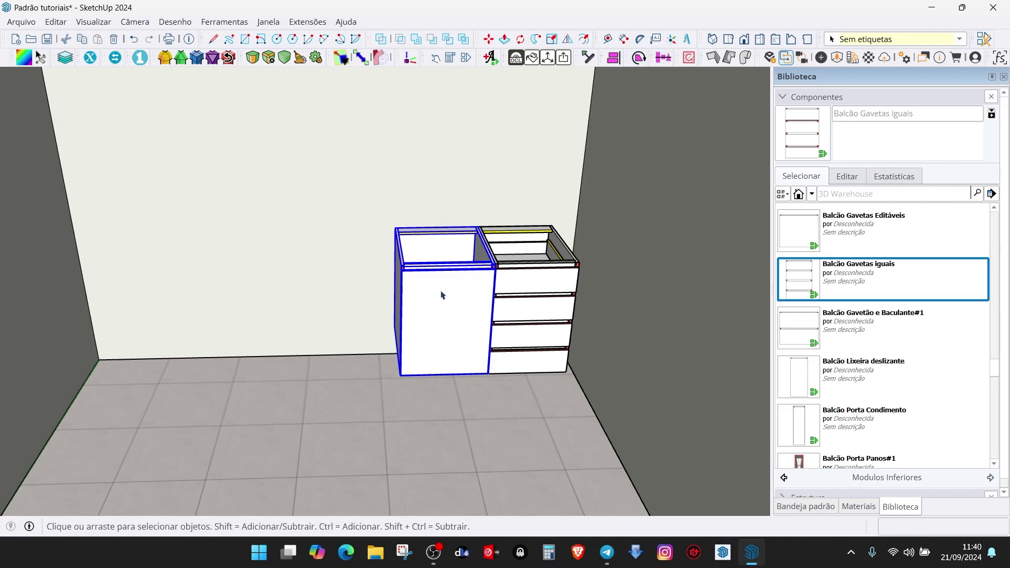
left_click(638, 58)
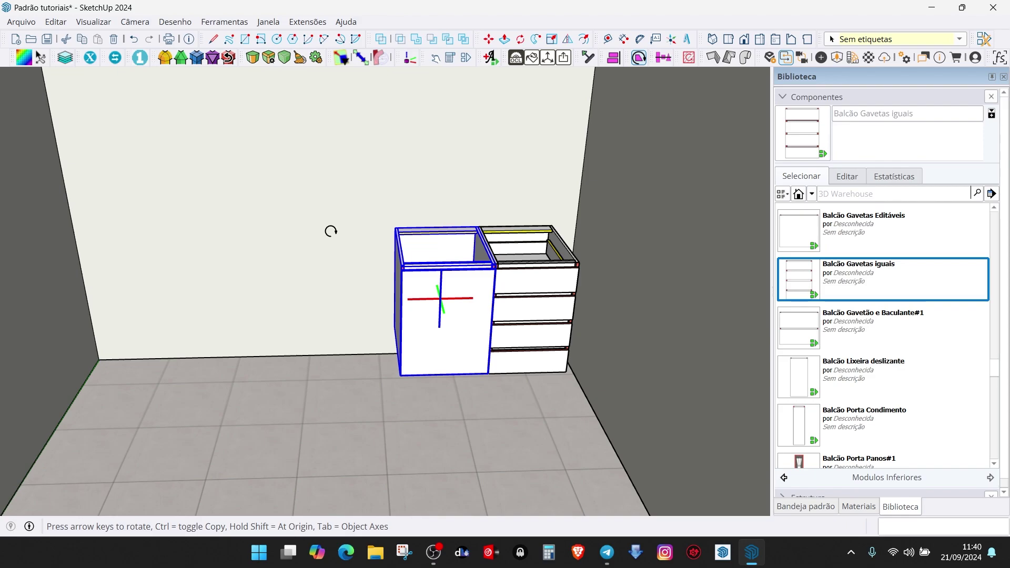
key("Right")
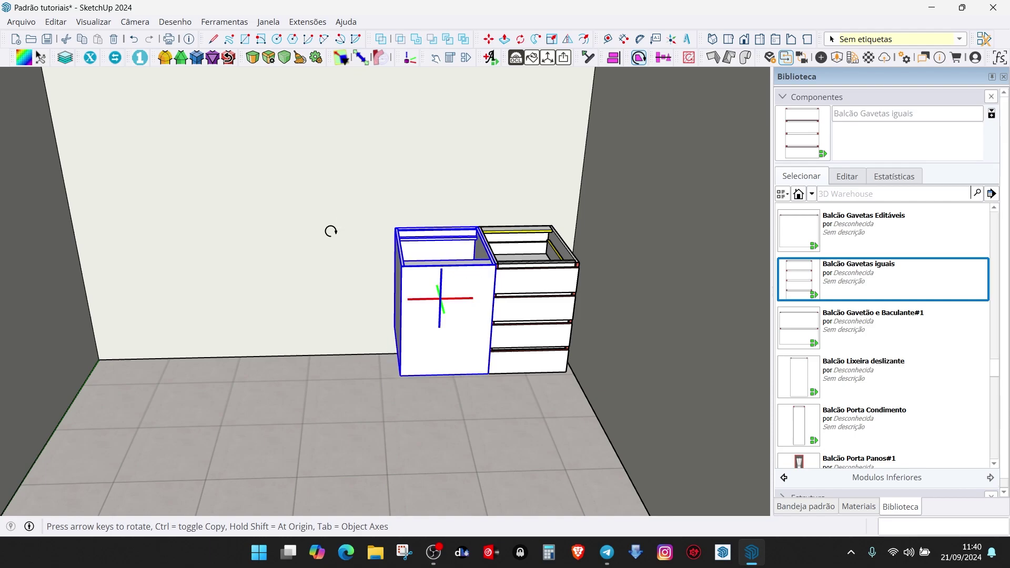
key("Right")
key("Right")
key("Right")
key("Right")
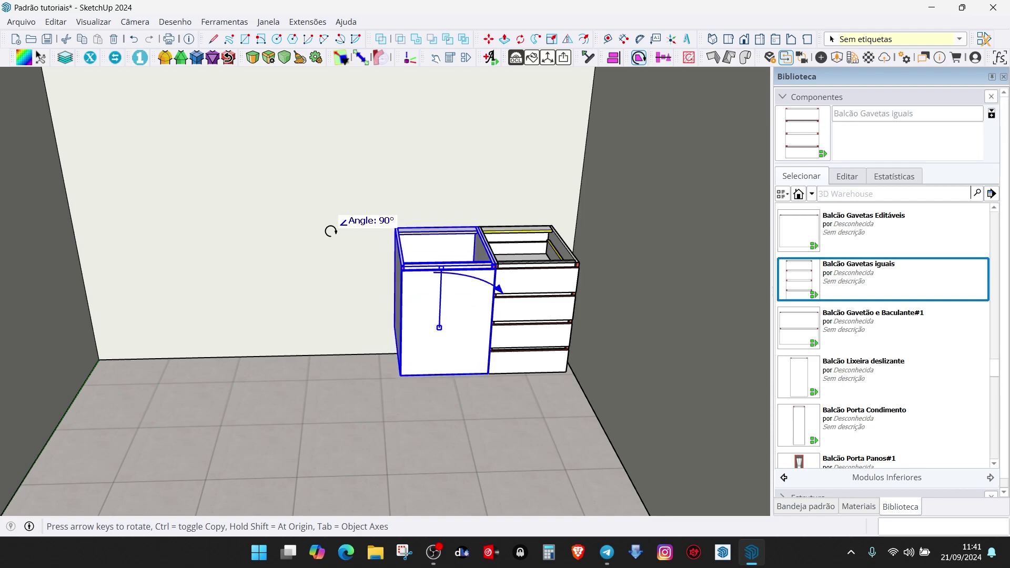
key("Right")
key("Right")
key("Right")
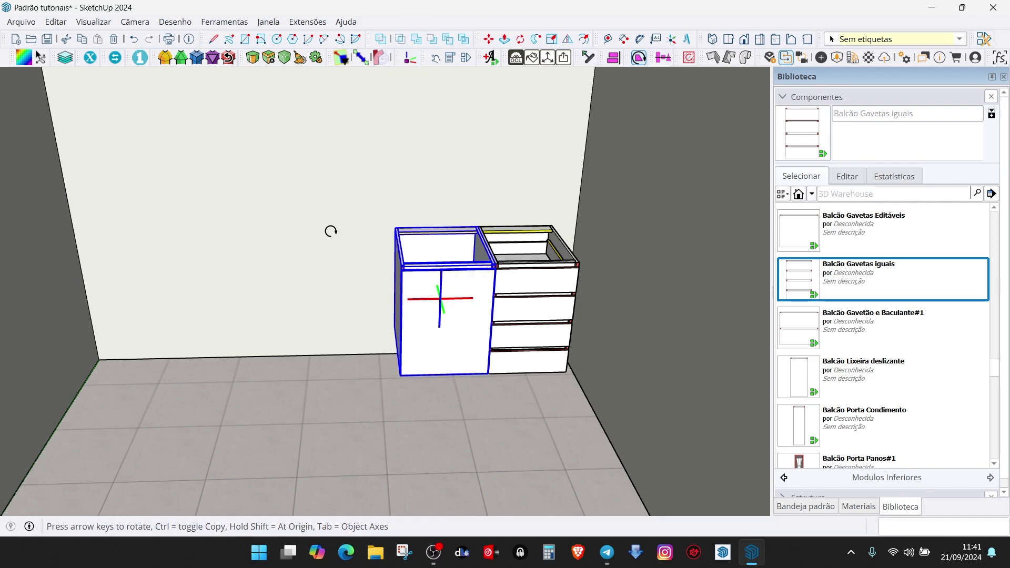
key("Right")
key("Right")
Turn the door cabinet in repeated 90° increments about the green axis with the Rotate Tool
key("Up")
key("Up")
key("Up")
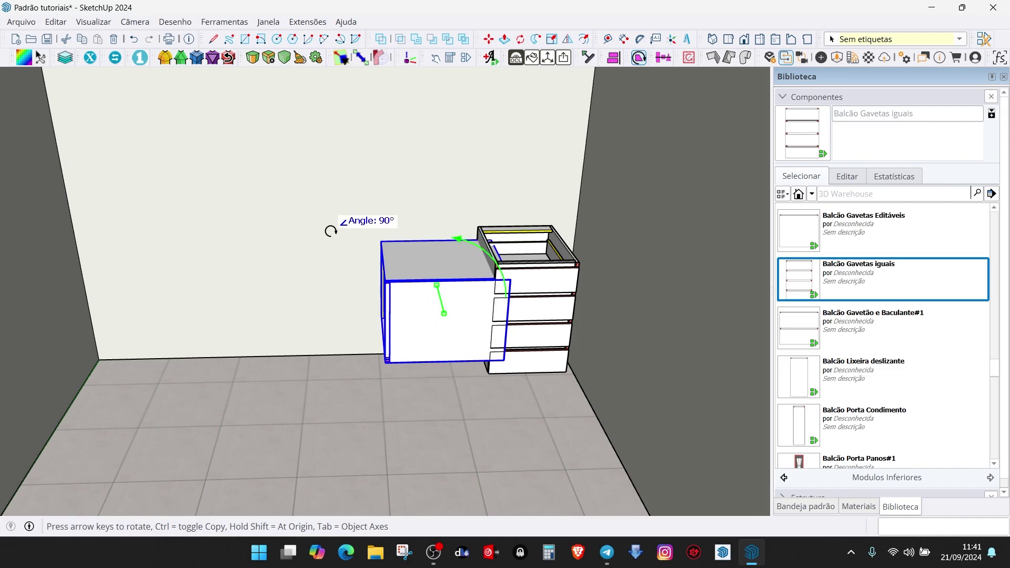
key("Up")
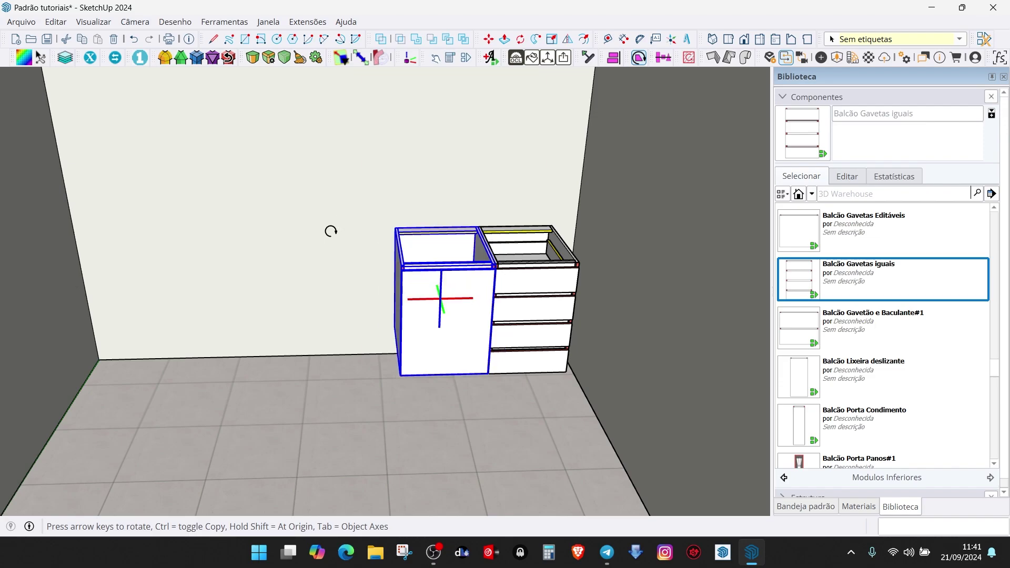
key("Up")
key("Up")
key("Up")
key("Up")
key("Up")
key("Up")
key("Up")
key("Up")
key("Up")
key("Up")
key("Up")
key("Up")
Toggle the Rotate Tool between object and global axes and turn the door cabinet in 90° increments in both modes
key("Tab")
key("Tab")
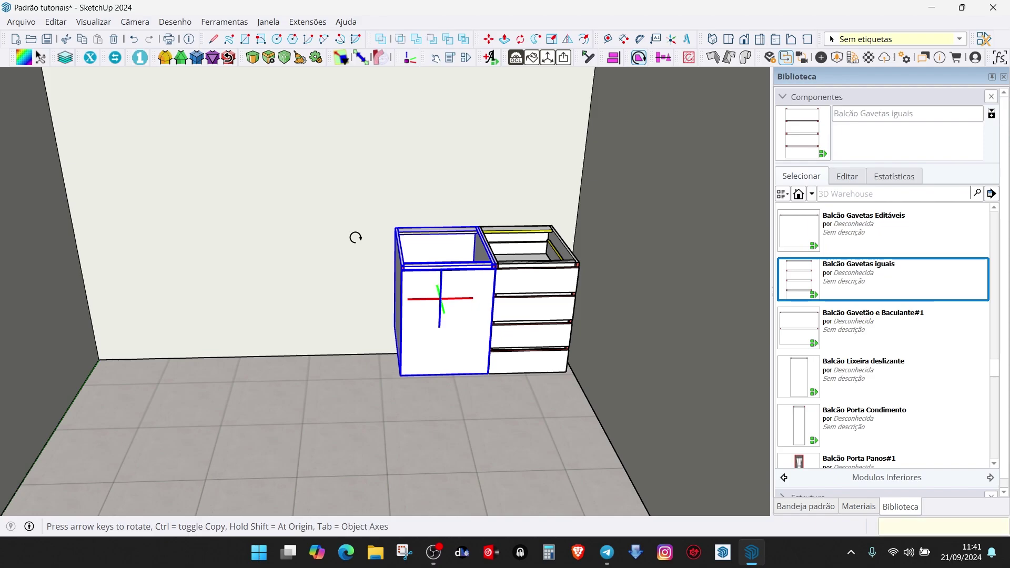
key("Tab")
key("Tab")
key("Tab")
key("Tab")
key("Tab")
key("Tab")
key("Tab")
key("Up")
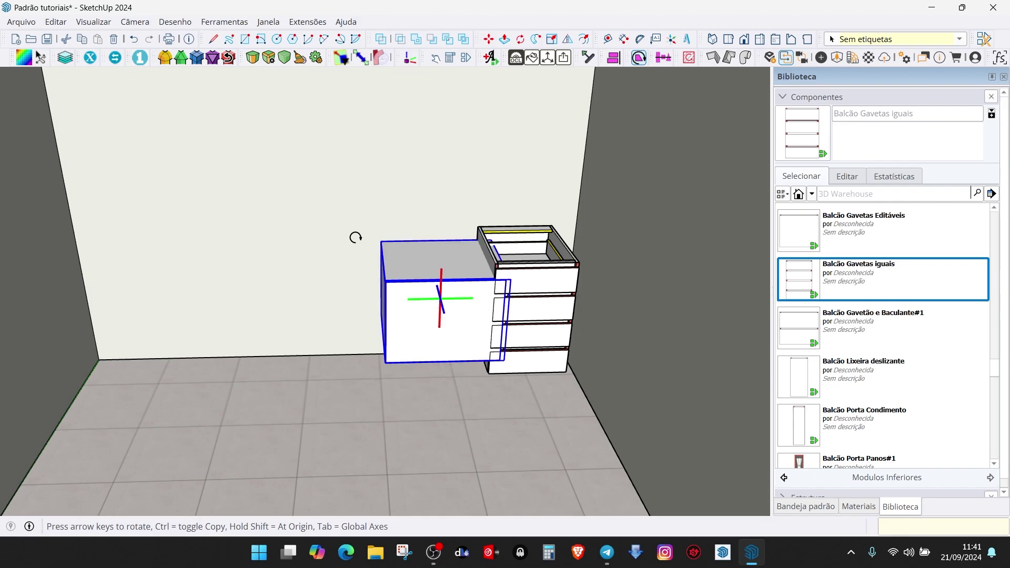
key("Tab")
key("Up")
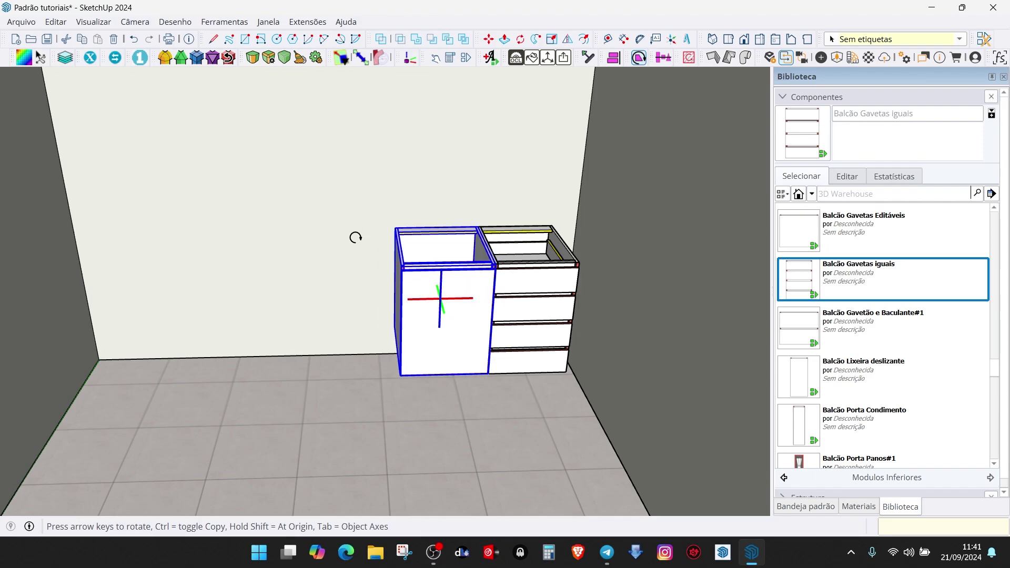
key("Up")
key("Up")
key("Up")
key("Up")
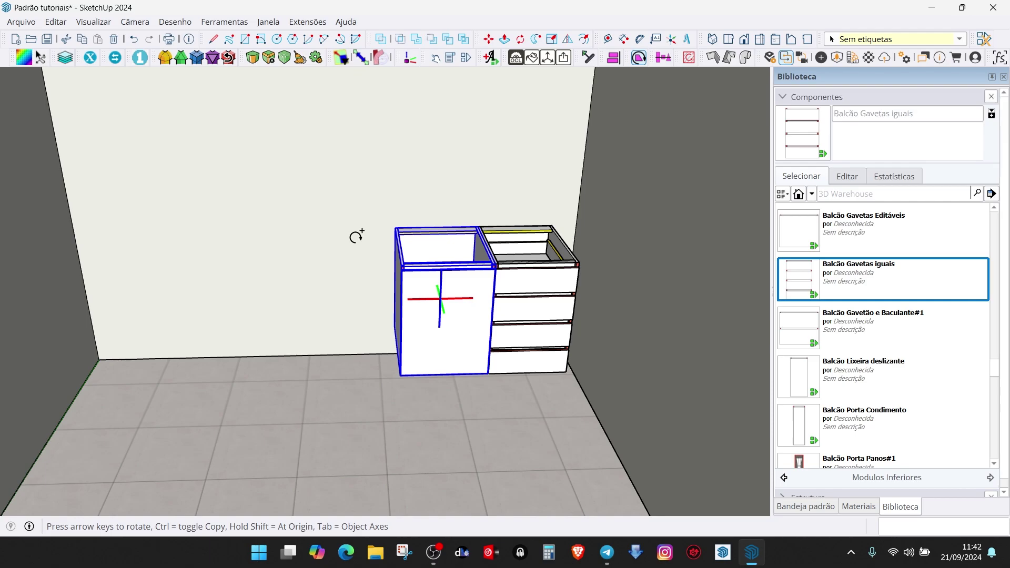
Create a copy of the door cabinet rotated about its vertical axis with the Rotate Tool in copy mode
key("Left")
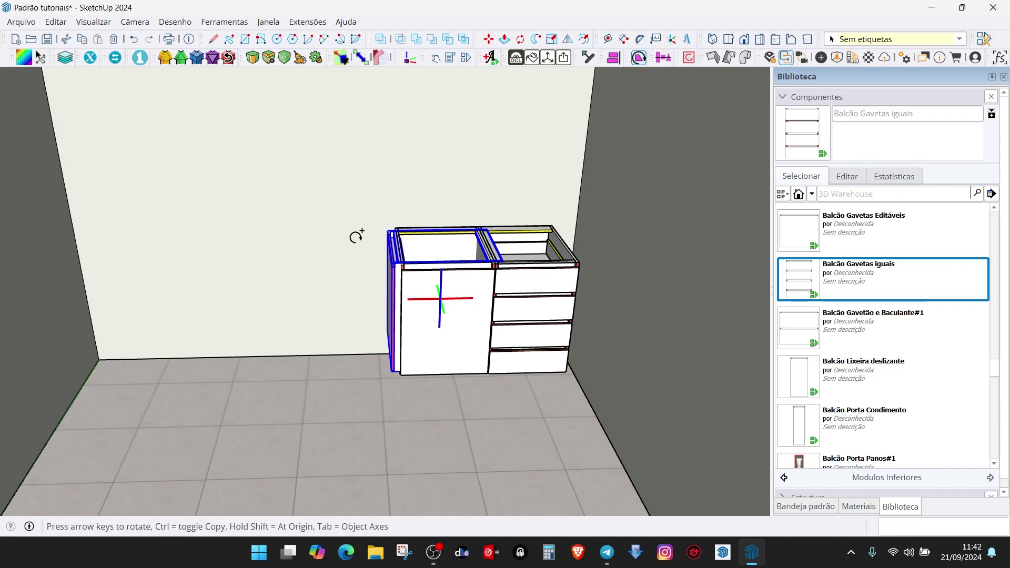
key("space")
scroll(431, 277, "up", 5)
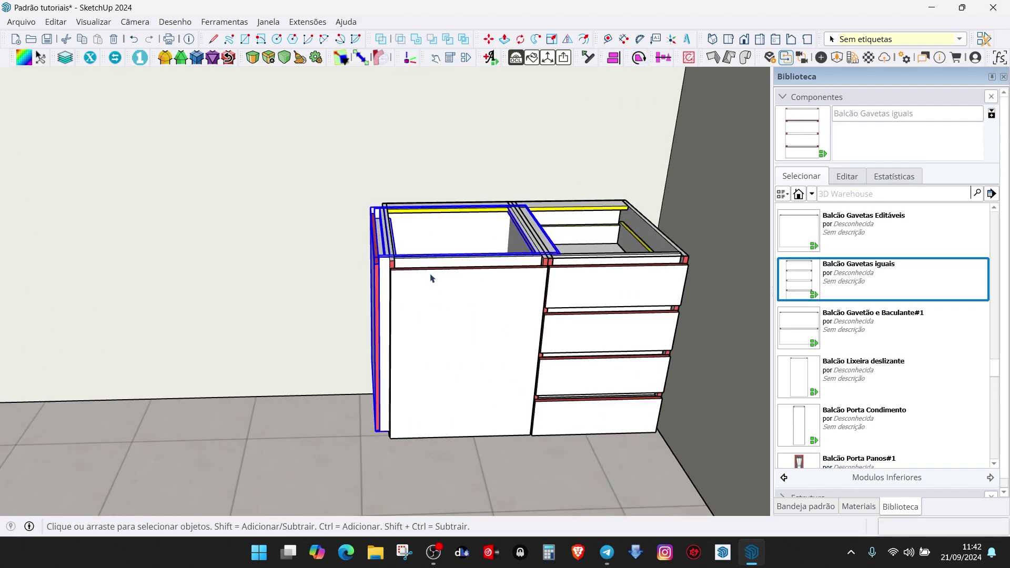
Delete the rotated copy that overlaps the door cabinet
middle_click_drag(430, 277, 390, 285)
scroll(412, 341, "down", 1)
key("Delete")
scroll(390, 285, "down", 2)
middle_click_drag(378, 320, 458, 333)
Turn the door cabinet in four successive increments with the Rotate Tool's At Origin option
left_click(459, 334)
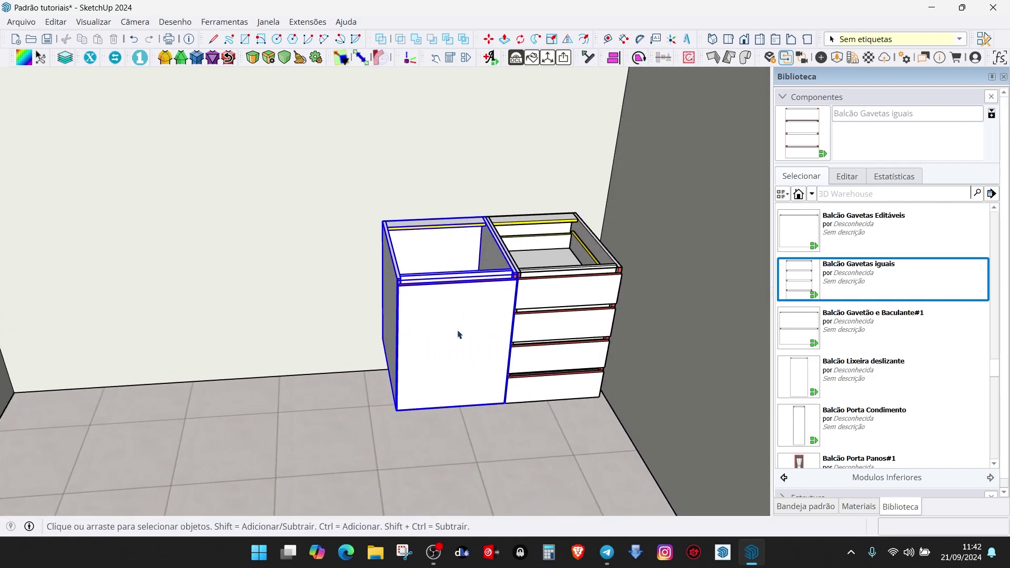
left_click(638, 59)
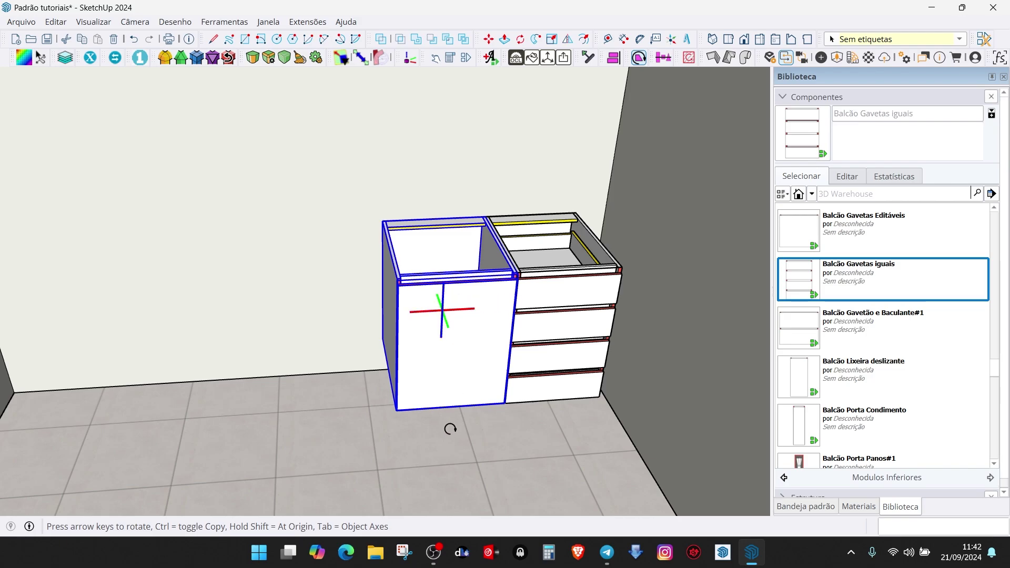
key("shift+Left")
key("shift+Left")
key("shift+Left")
key("shift+Left")
Modify the door cabinet component's axes, placing the origin at its lower rear corner against the back wall, keeping the current orientation
scroll(461, 334, "up", 4)
right_click(462, 335)
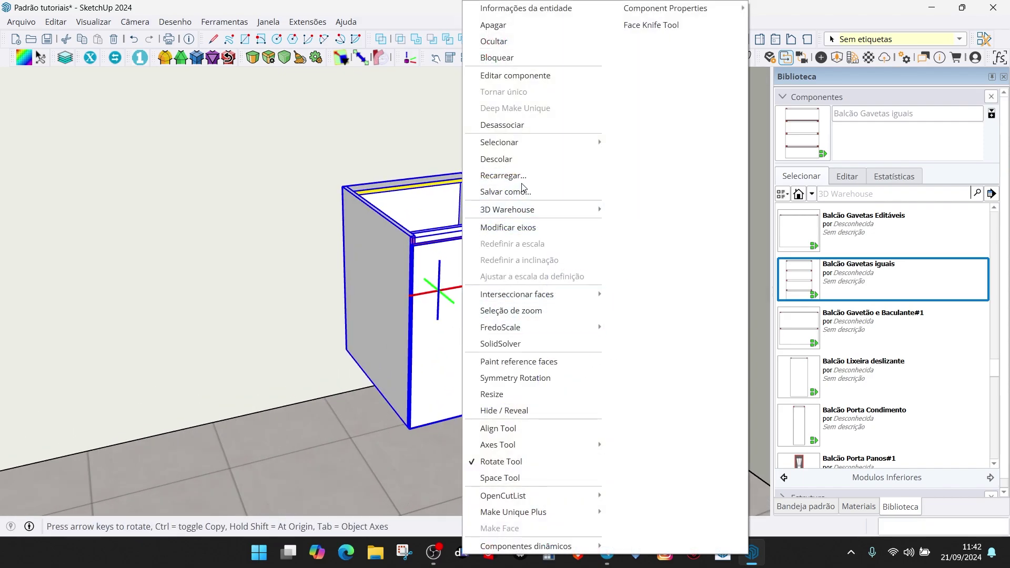
left_click(520, 227)
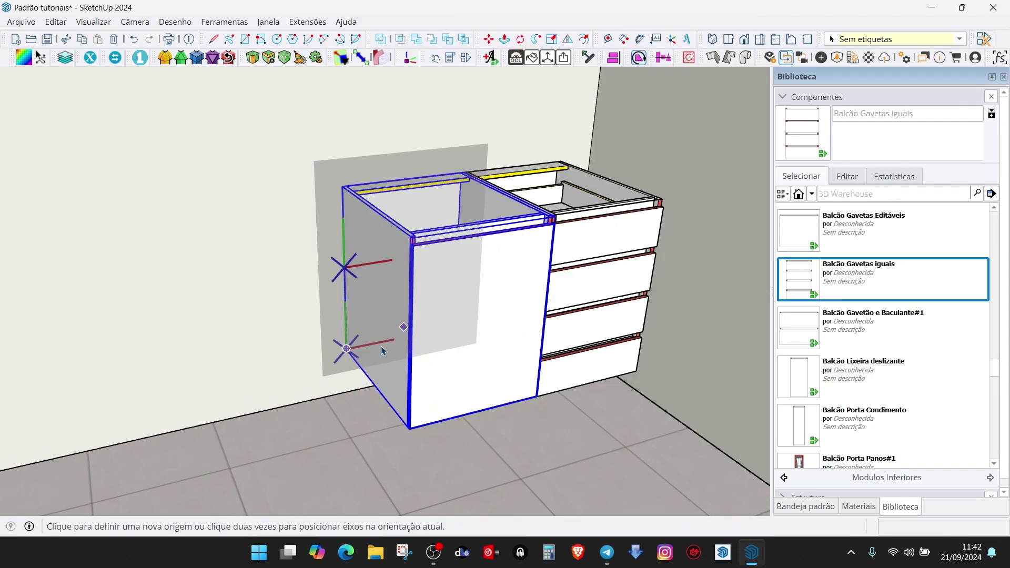
double_click(346, 349)
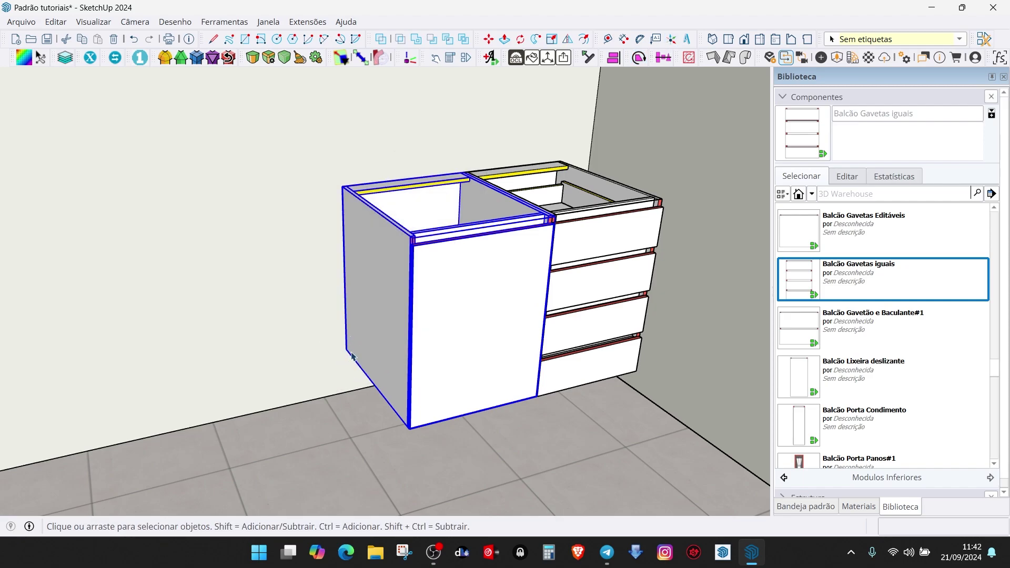
Swing the door cabinet about its new corner origin around the vertical axis with the Rotate Tool
left_click(637, 59)
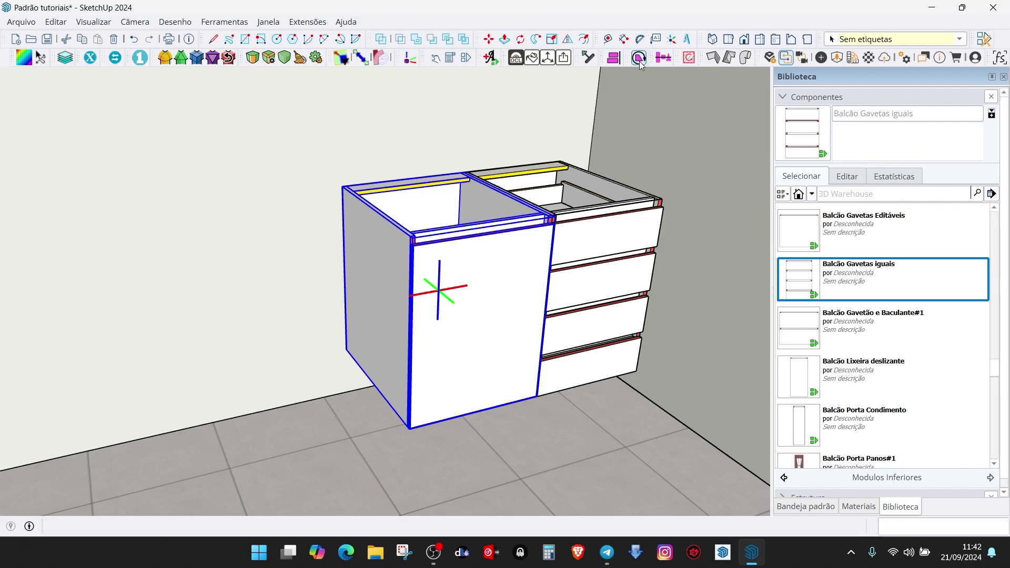
key("Up")
key("Up")
key("Up")
key("Up")
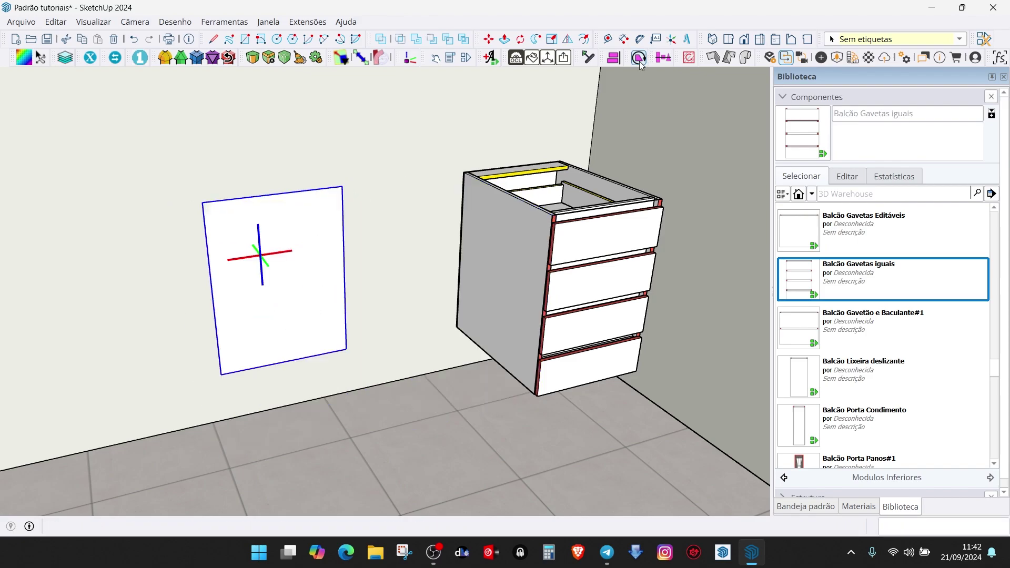
key("Up")
key("Up")
key("Up")
key("Up")
Tip the door cabinet around the horizontal axes through its corner origin, rotating in both directions
key("Left")
key("Left")
key("Left")
key("Left")
key("Left")
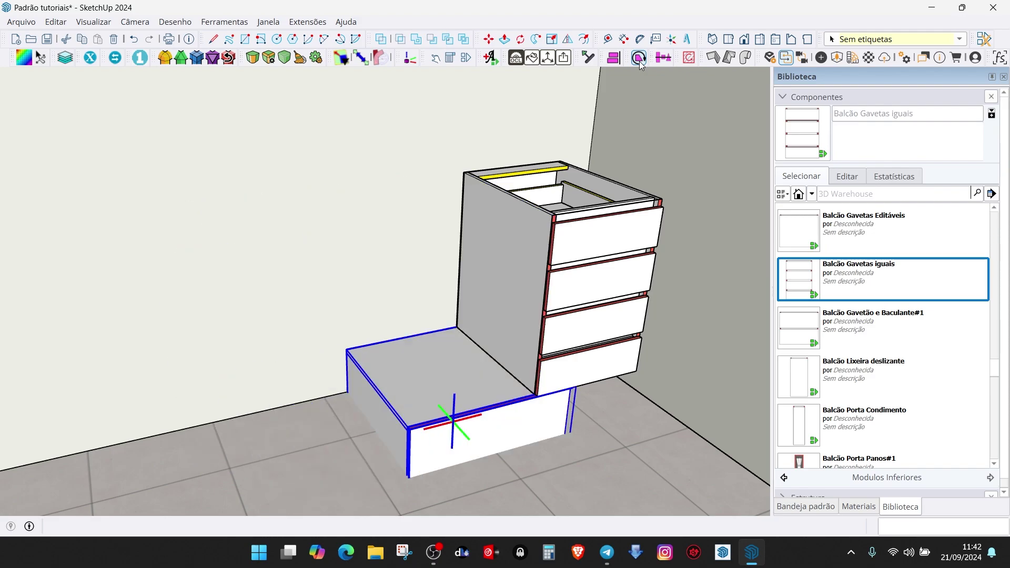
key("Right")
key("Right")
key("Right")
key("Right")
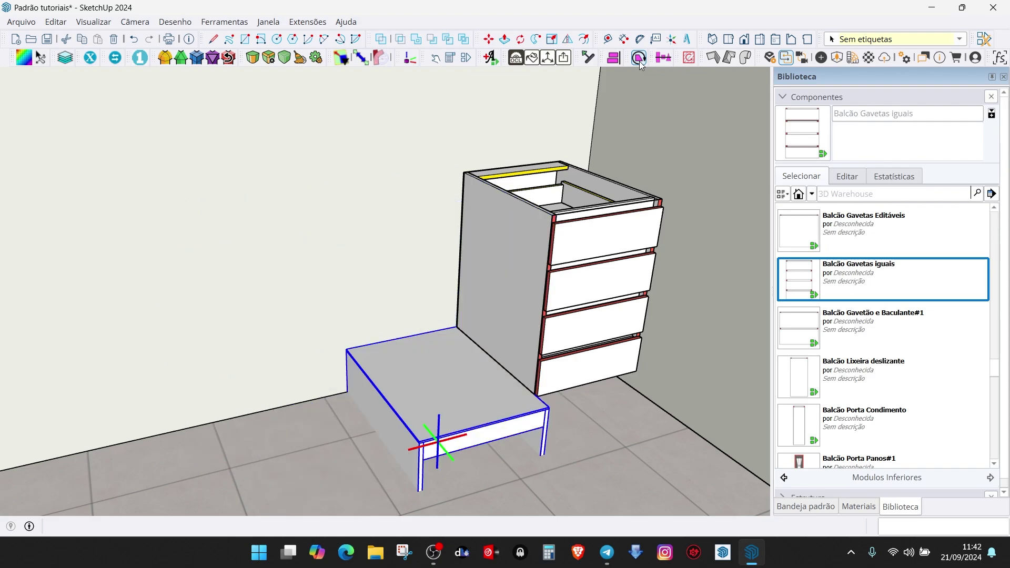
left_click(639, 61)
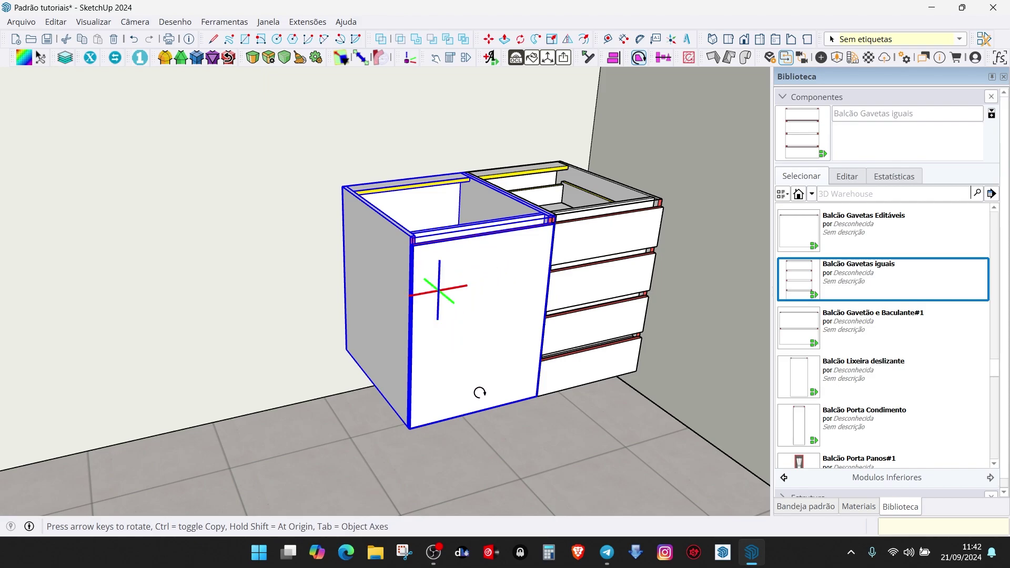
Align the door cabinet against the left wall of the room with Align Object
key("space")
scroll(514, 349, "down", 1)
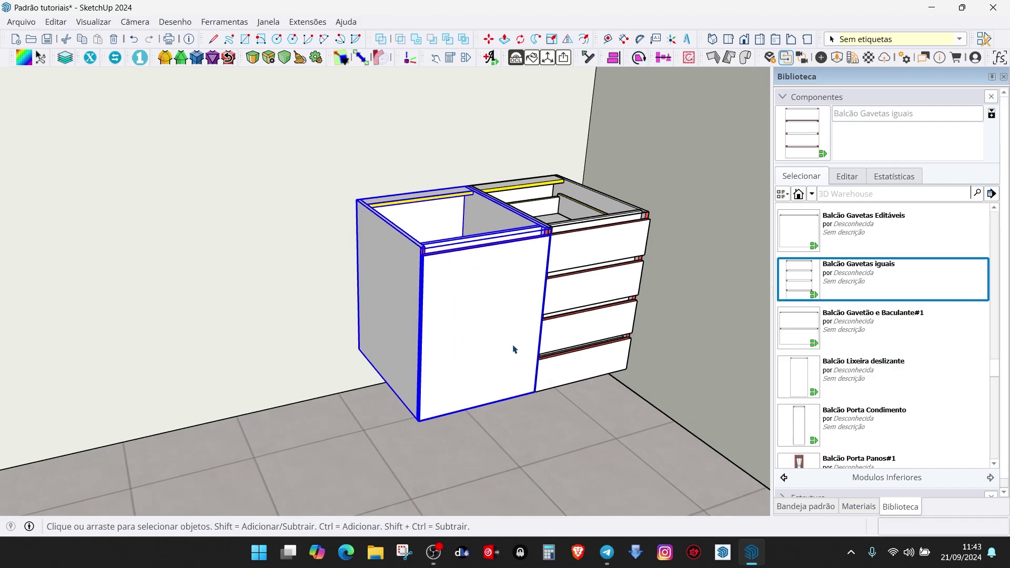
scroll(514, 348, "down", 1)
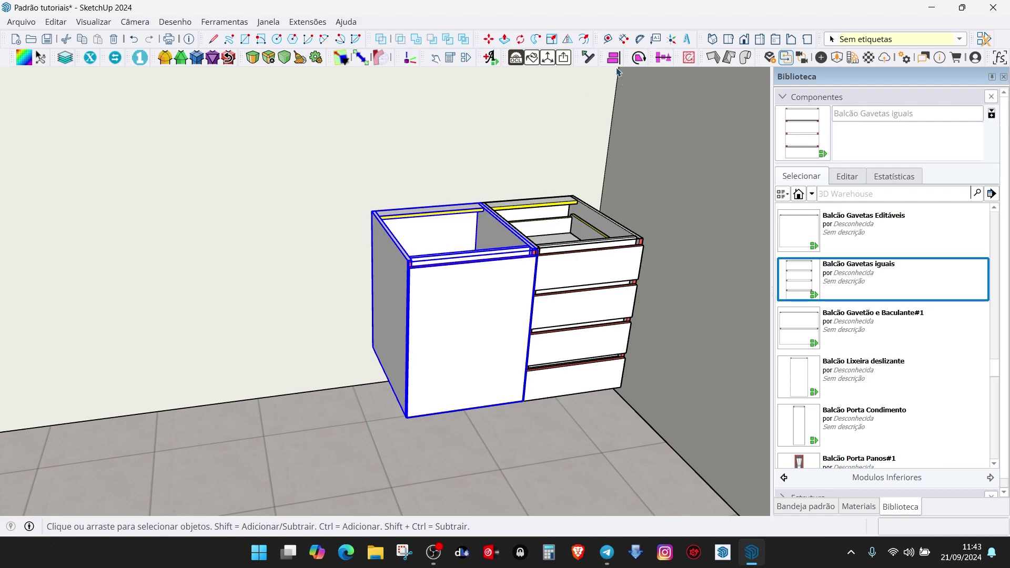
scroll(605, 120, "down", 2)
middle_click_drag(491, 352, 422, 355)
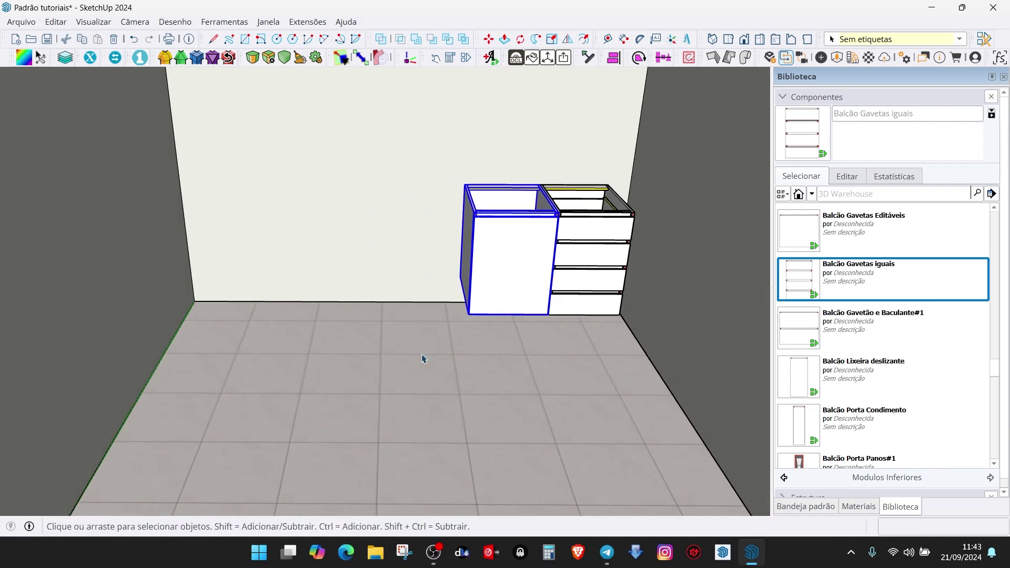
key("a")
left_click(153, 268)
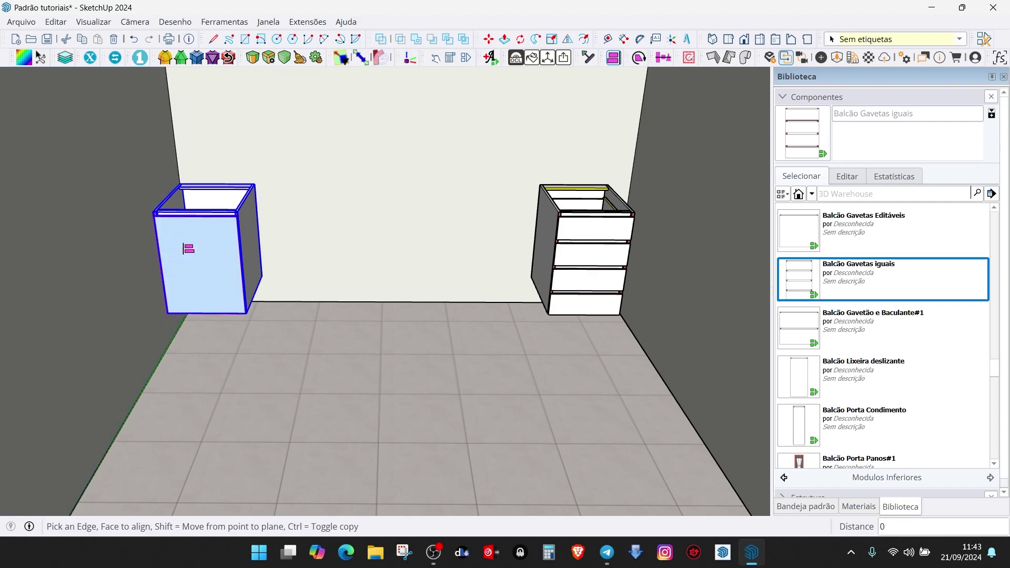
left_click(144, 274)
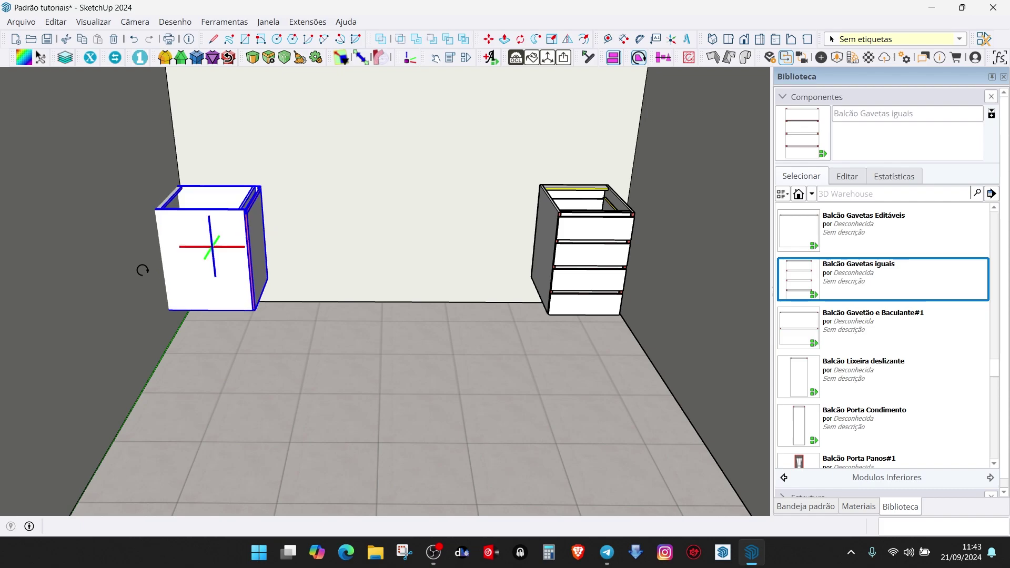
Move the door cabinet forward along the left wall, away from the back wall
key("m")
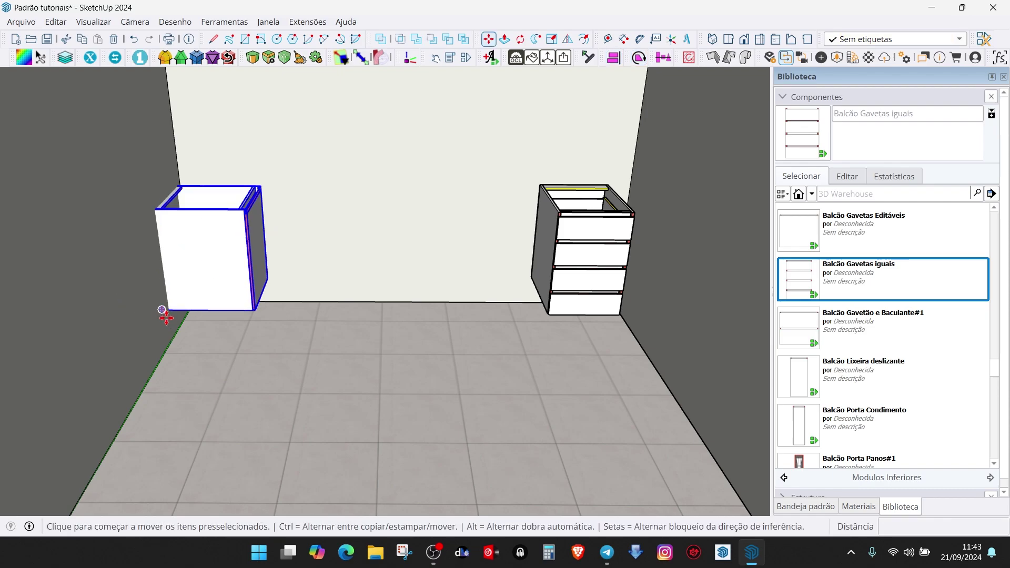
left_click(166, 317)
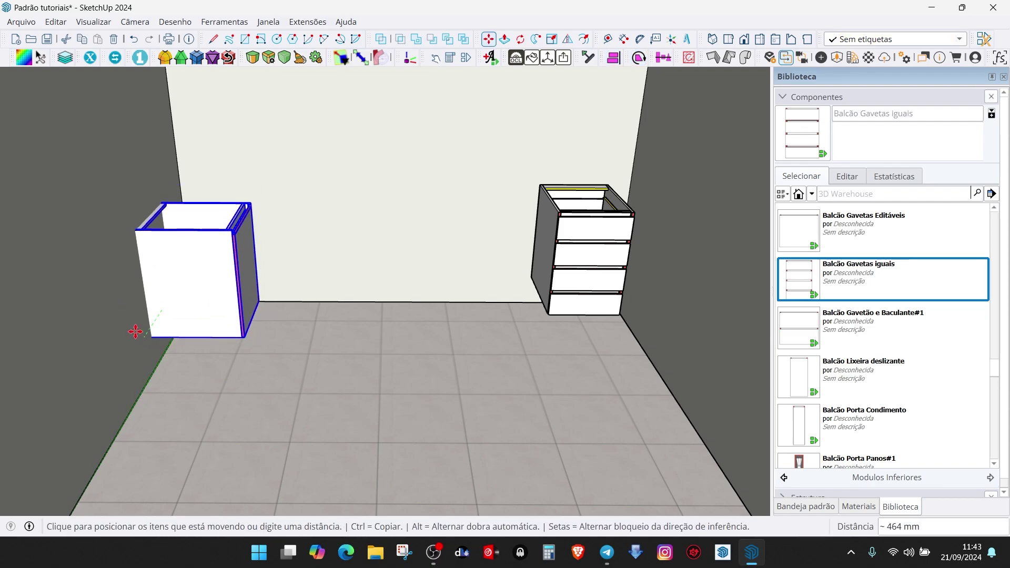
left_click(97, 342)
key("space")
middle_click_drag(178, 321, 122, 309)
middle_click_drag(498, 326, 505, 351)
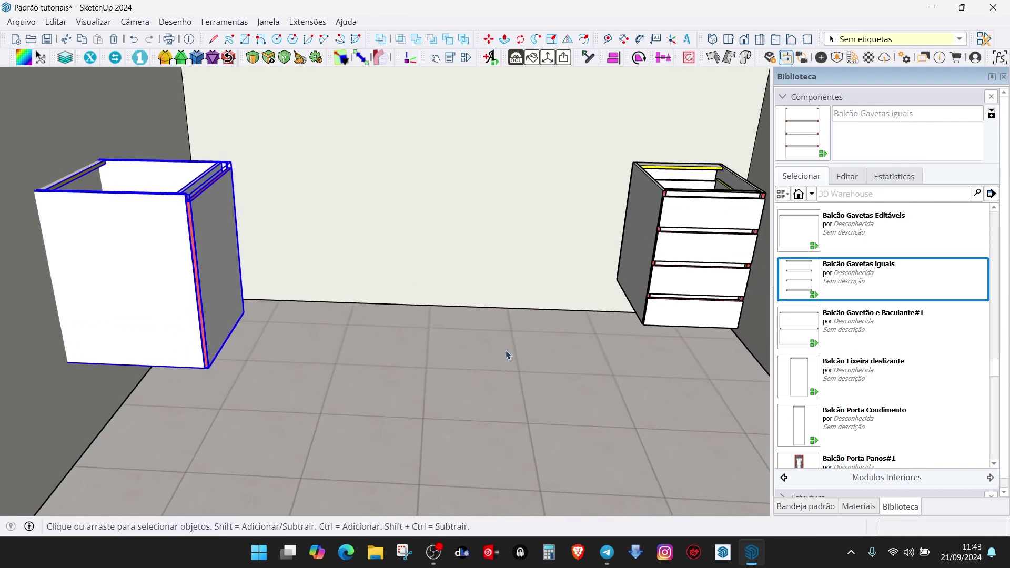
scroll(505, 351, "down", 3)
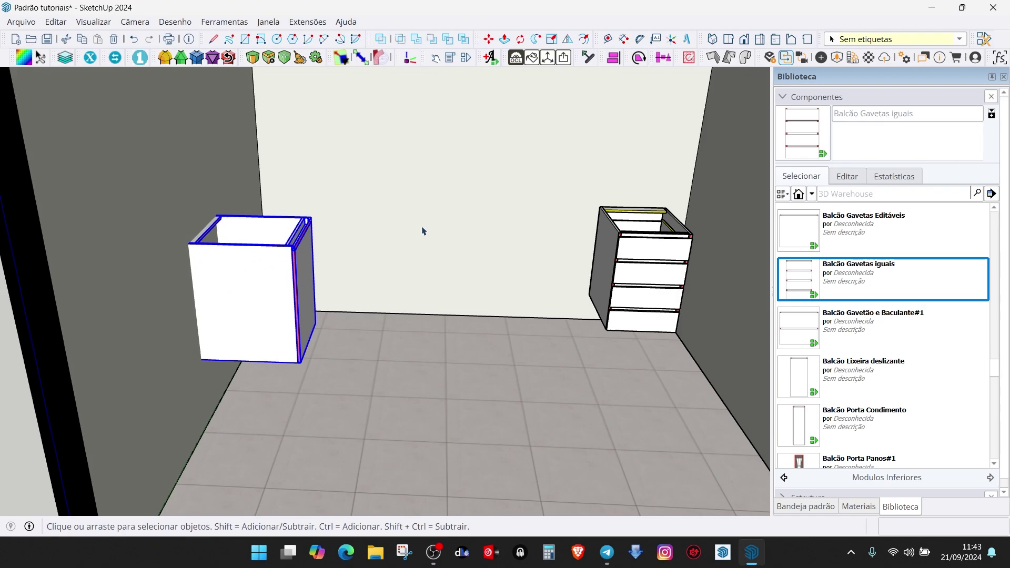
Align the door cabinet to the right wall and back to the left wall with Align Object
middle_click_drag(554, 287, 613, 307)
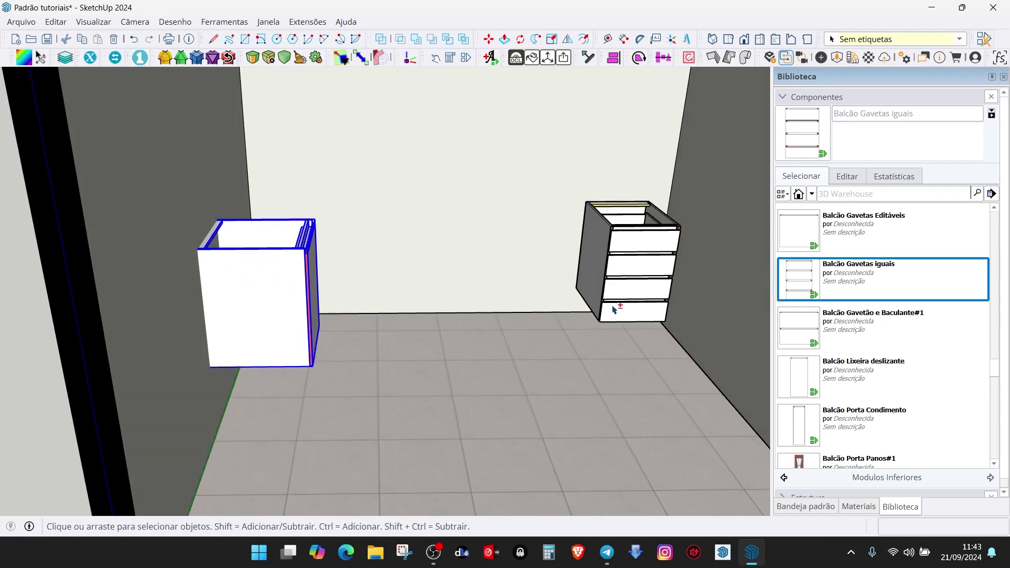
key("a")
left_click(735, 299)
left_click(289, 262)
scroll(326, 247, "up", 5)
key("space")
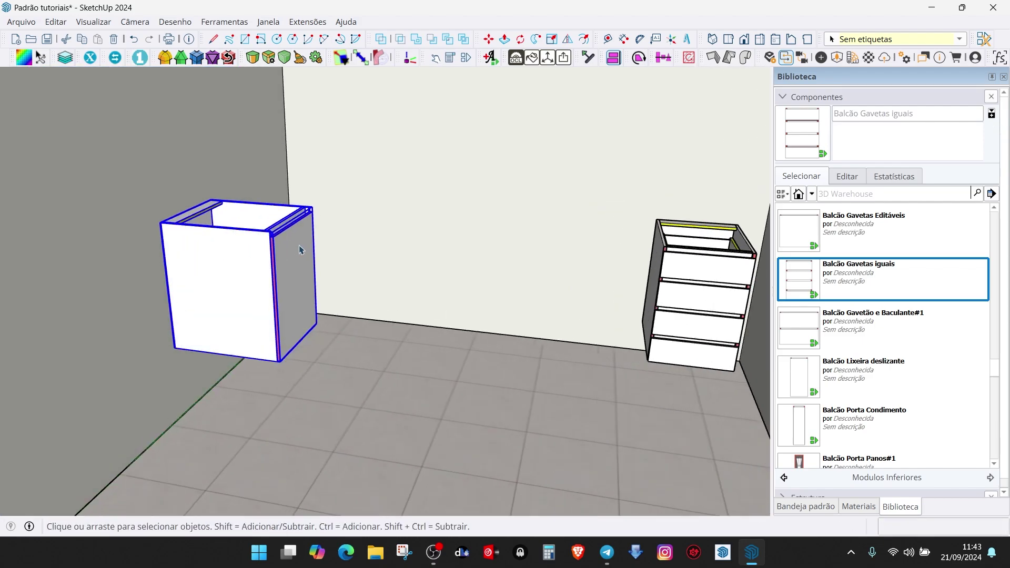
Align the door cabinet to the floor with Align Object, entering a distance of -200 mm
middle_click_drag(125, 265, 150, 266)
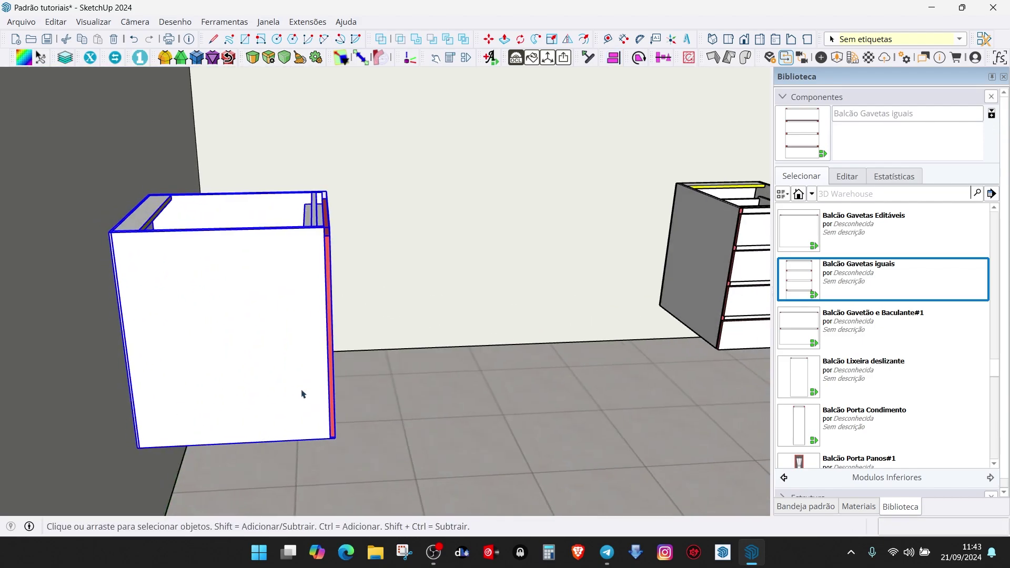
middle_click_drag(302, 394, 228, 383)
key("a")
left_click(388, 436)
type("-")
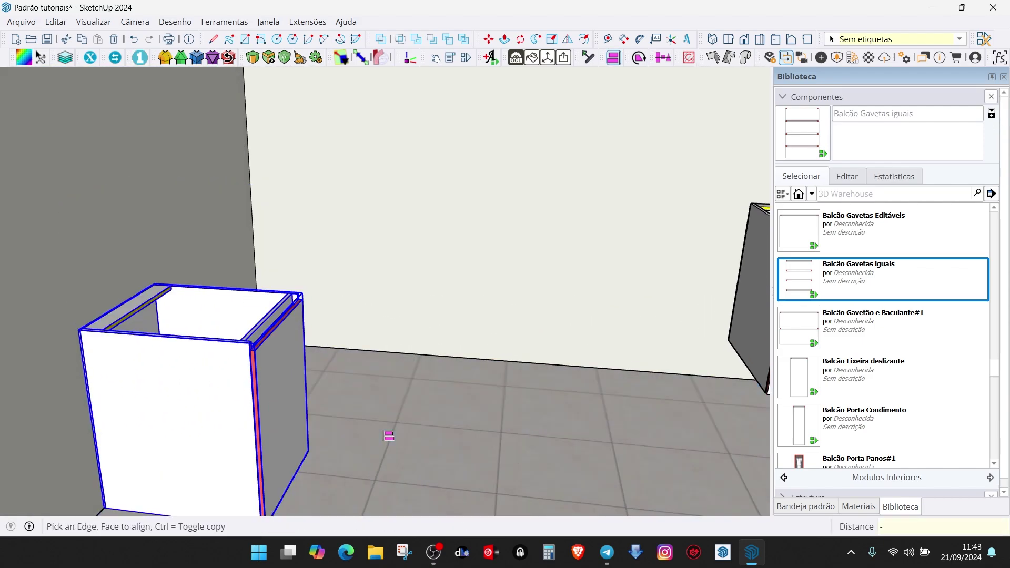
type("200")
key("Return")
key("space")
Open the Componentes Avulsos collection in the component library
scroll(376, 428, "down", 4)
middle_click_drag(342, 399, 415, 392)
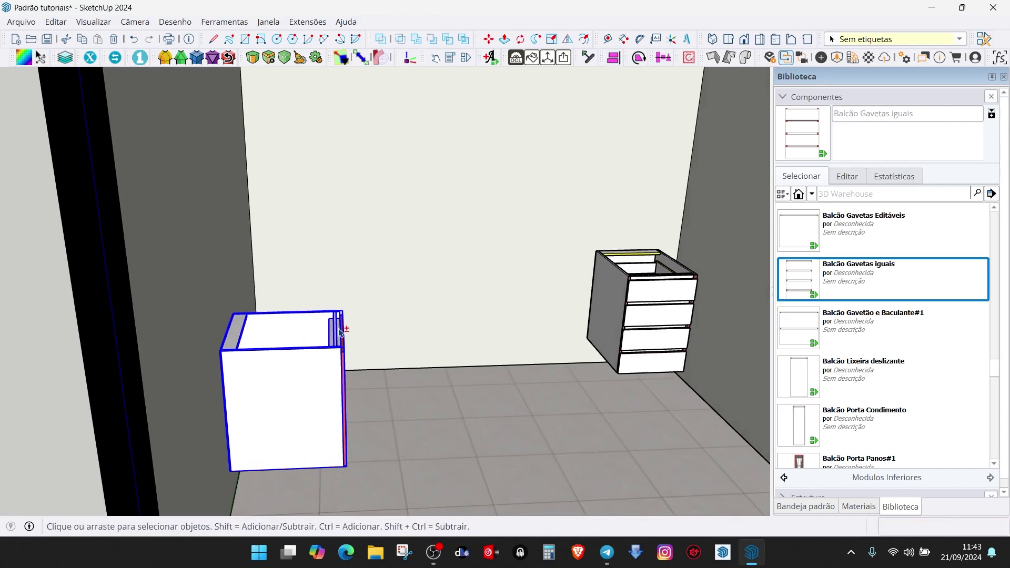
middle_click_drag(339, 331, 192, 308, "shift")
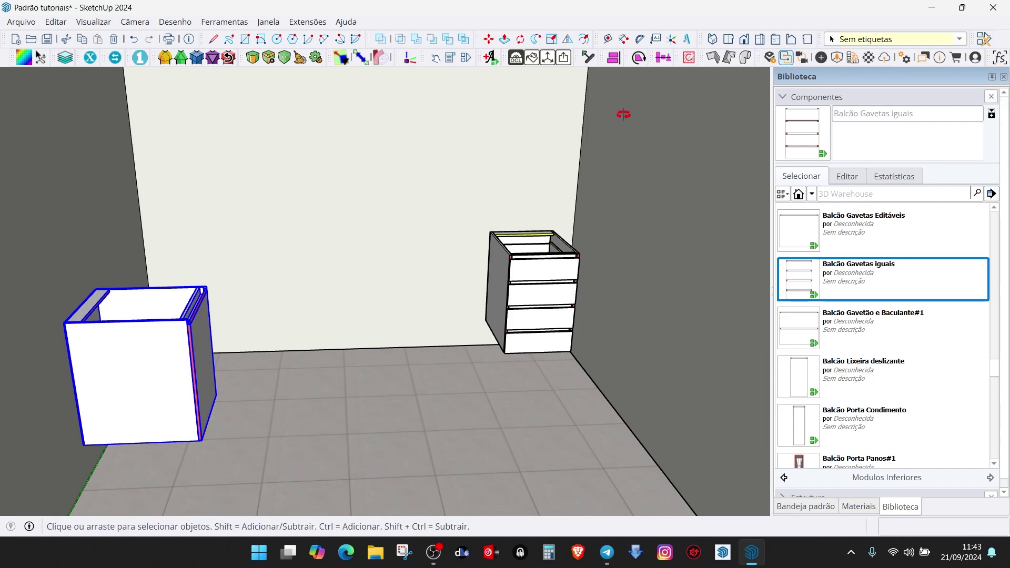
middle_click_drag(624, 113, 636, 89)
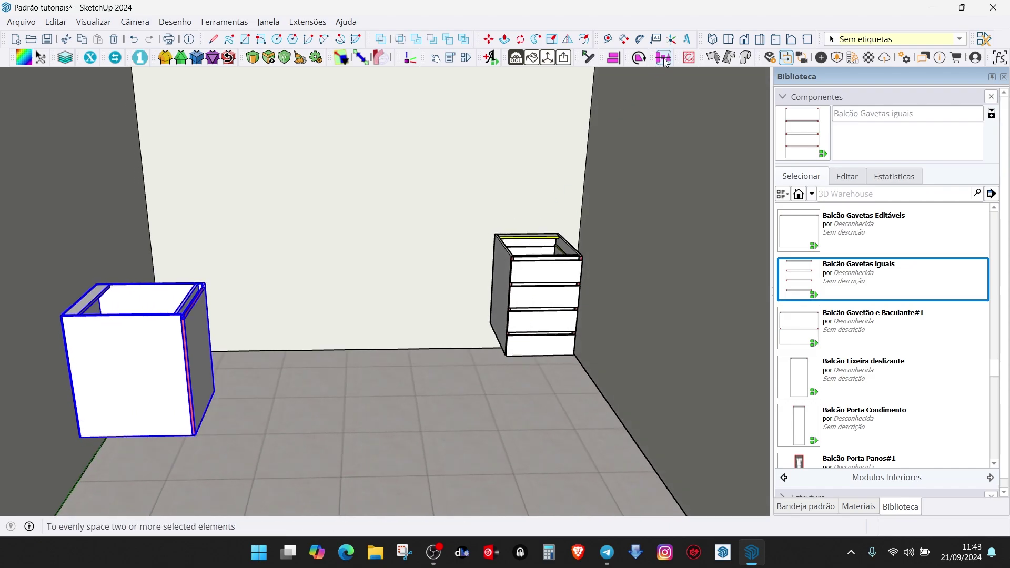
left_click(783, 477)
scroll(832, 357, "down", 3)
scroll(833, 358, "down", 2)
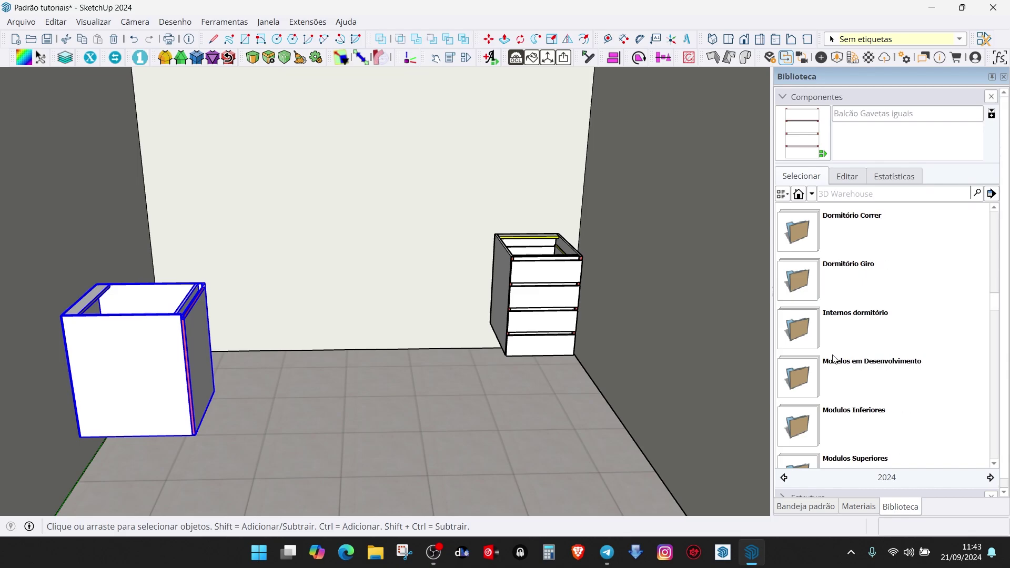
scroll(832, 357, "up", 3)
left_click(800, 326)
Place one Prateleira#52 shelf component at the back wall between the two cabinets
scroll(847, 310, "down", 4)
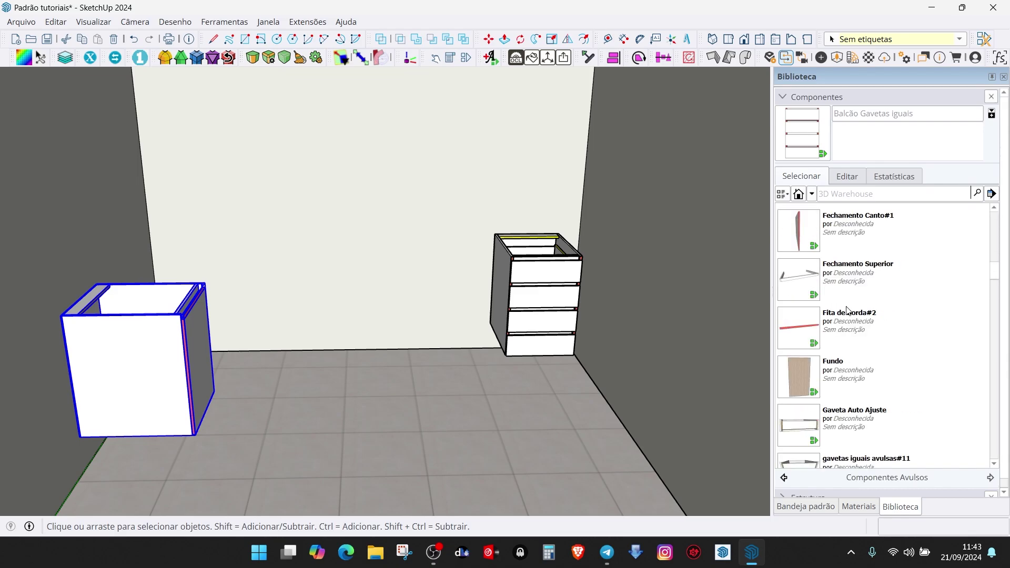
scroll(848, 310, "down", 4)
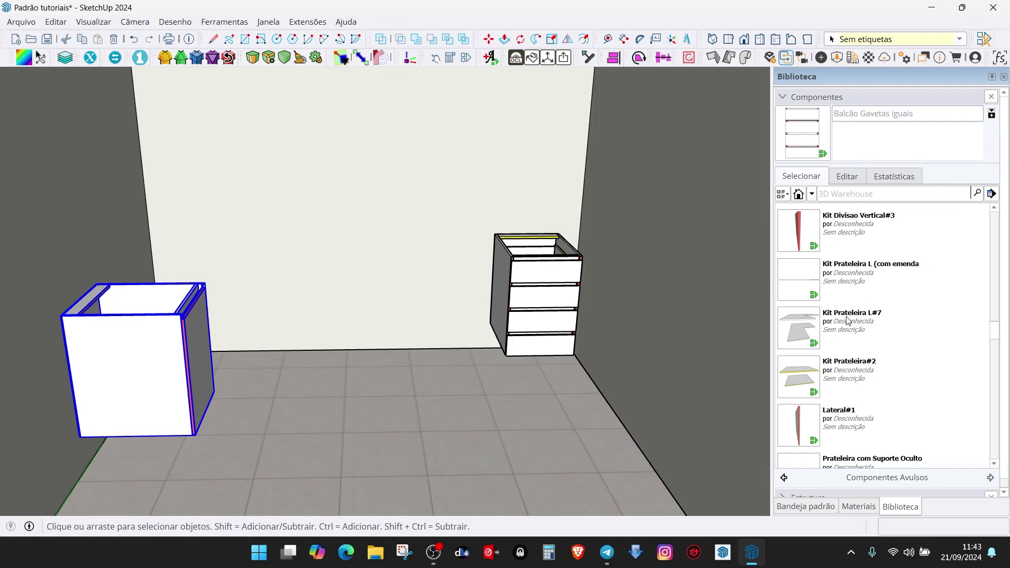
scroll(846, 319, "down", 2)
scroll(838, 278, "down", 1)
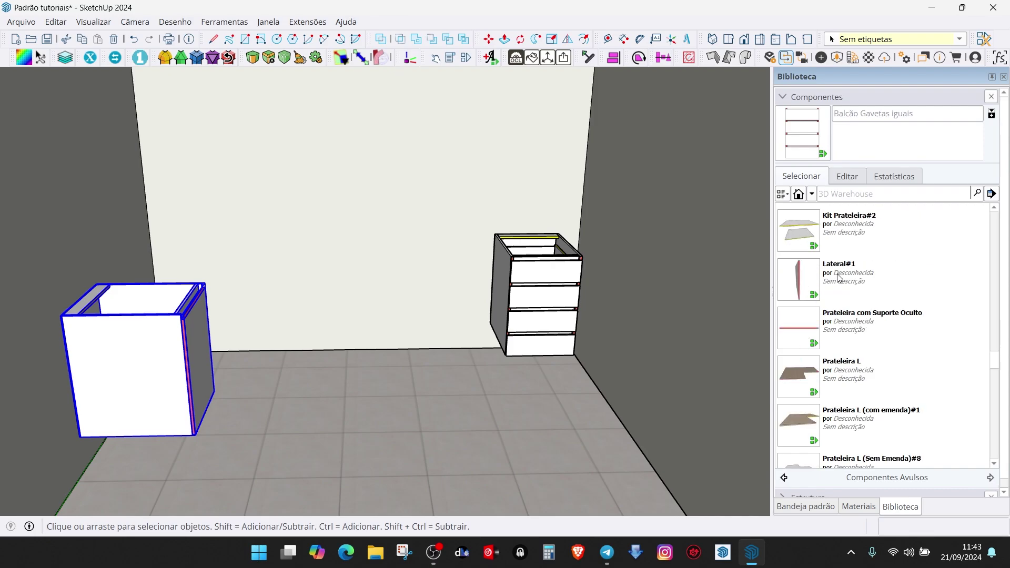
scroll(829, 293, "down", 2)
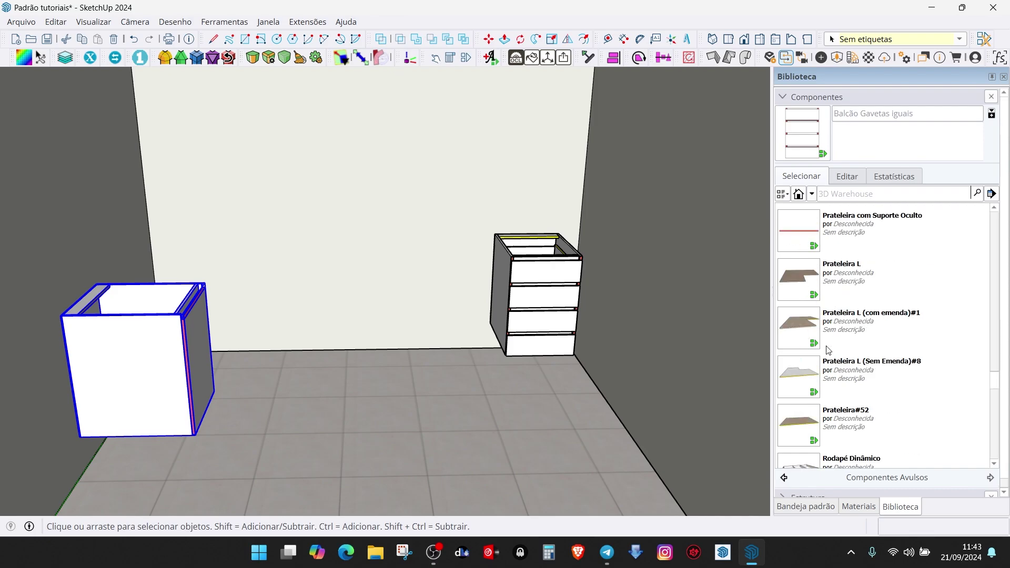
scroll(829, 350, "down", 2)
left_click(805, 330)
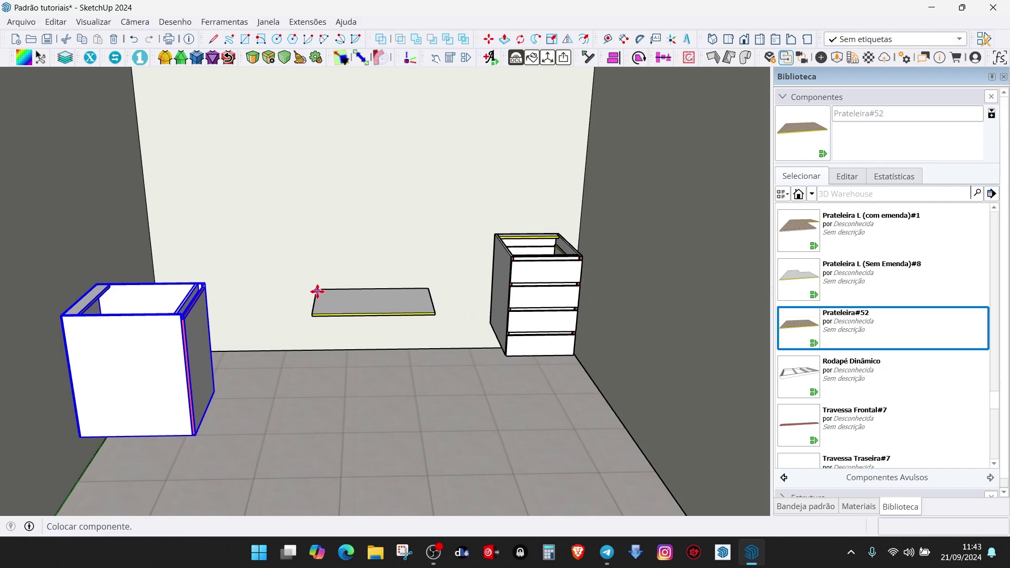
left_click(316, 288)
Copy the shelf upward four times at uneven spacing, with the first three copies about 448, 206 and 228 mm apart
key("m")
scroll(310, 287, "up", 1)
left_click(310, 286)
key("ctrl")
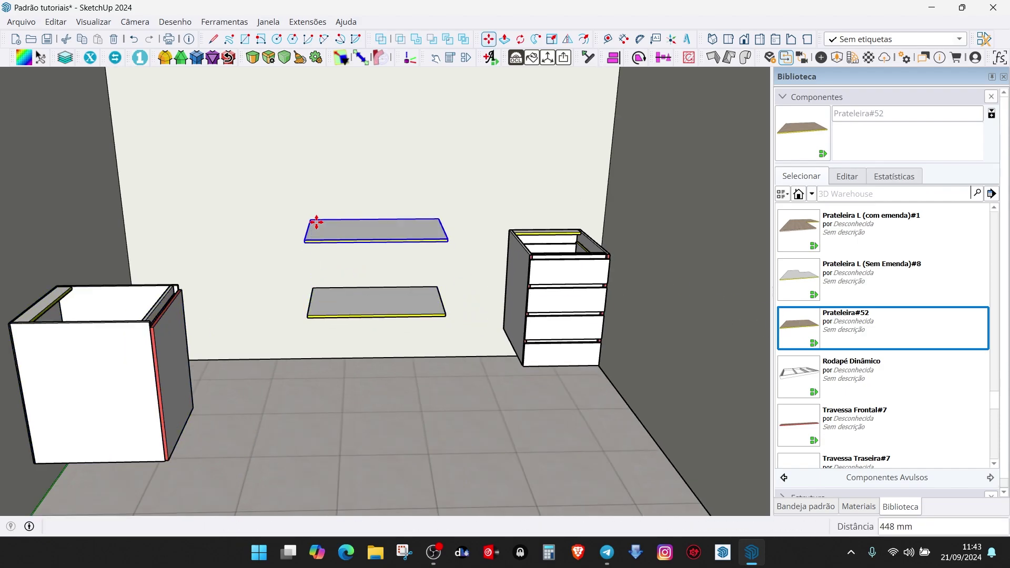
left_click(299, 188)
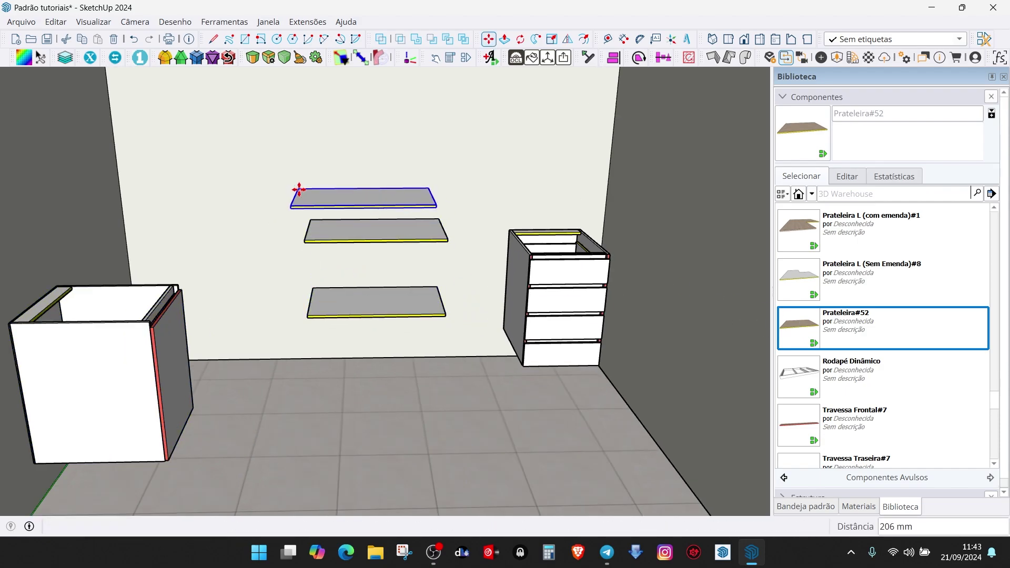
key("ctrl")
left_click(298, 188)
left_click(298, 155)
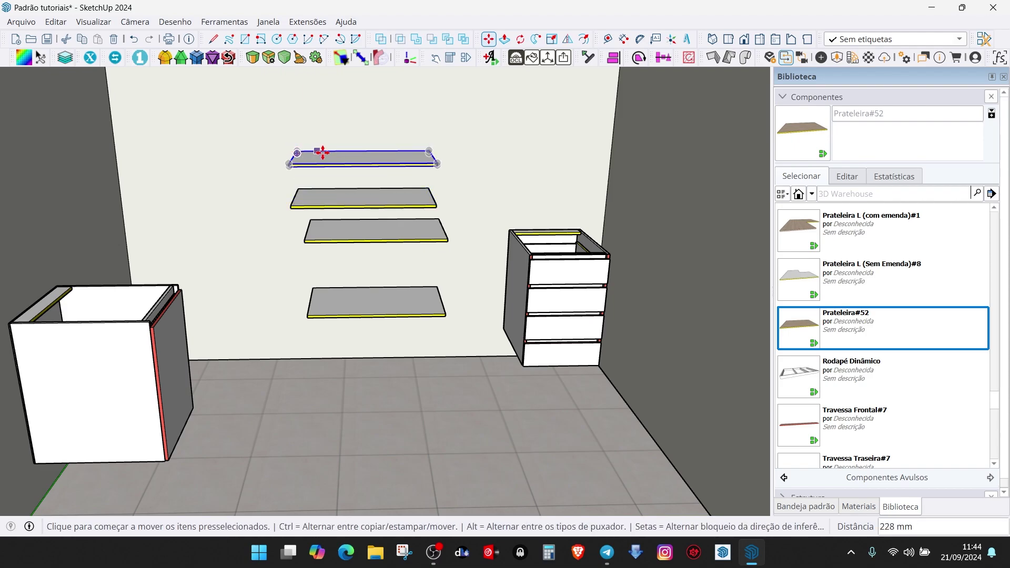
key("ctrl")
left_click(429, 149)
left_click(444, 122)
key("space")
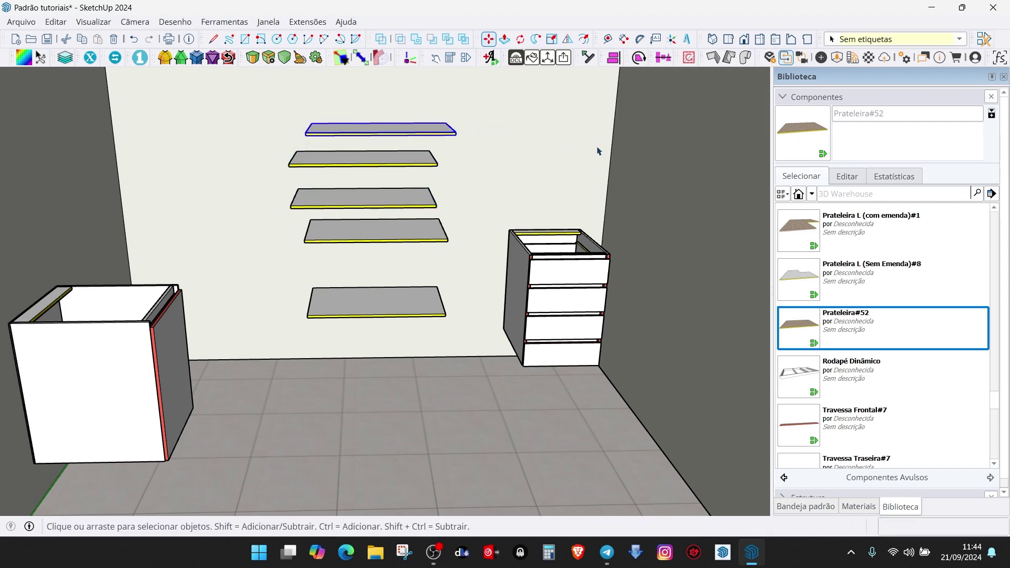
Select all five shelves and space them evenly along the red axis using the Center position
scroll(598, 151, "down", 4)
middle_click_drag(584, 173, 474, 196)
scroll(499, 205, "up", 2)
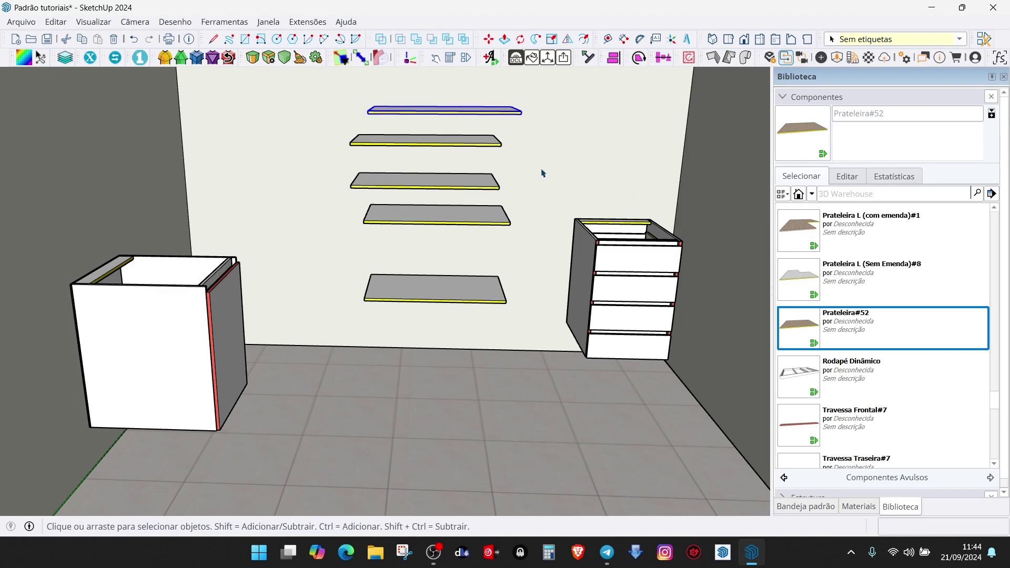
left_click_drag(541, 317, 472, 263)
left_click_drag(309, 84, 308, 84)
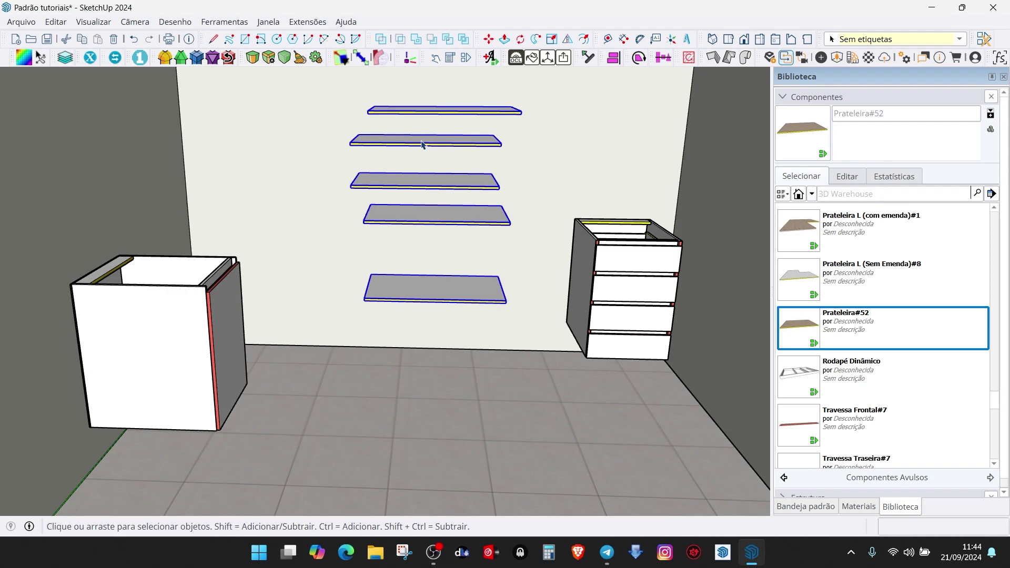
left_click(665, 60)
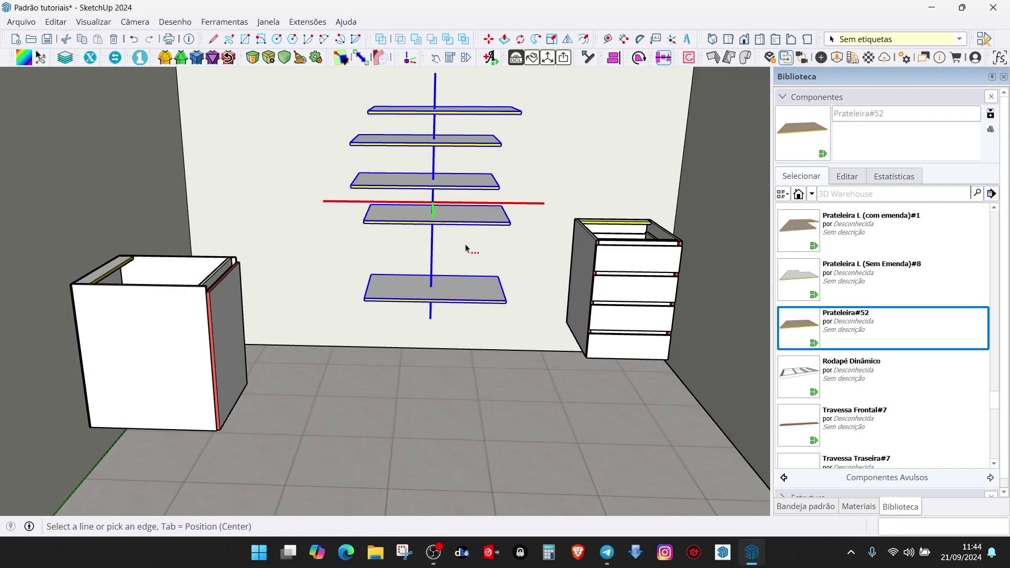
left_click(483, 204)
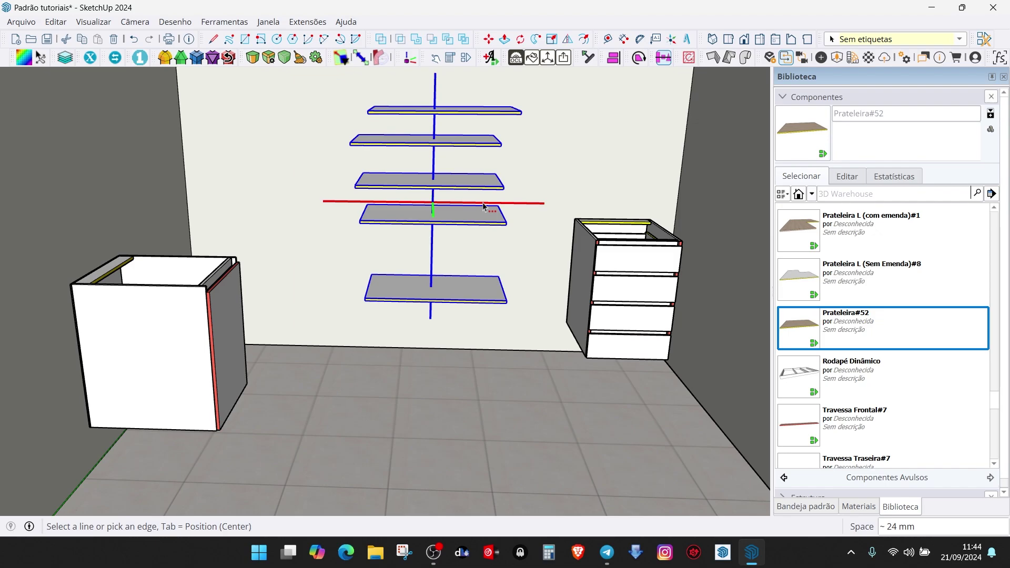
Set the spacing position to Origin and space the five shelves evenly along the red axis and the vertical blue axis
key("Tab")
middle_click_drag(504, 207, 421, 224)
scroll(447, 228, "up", 2)
scroll(457, 231, "down", 3)
key("space")
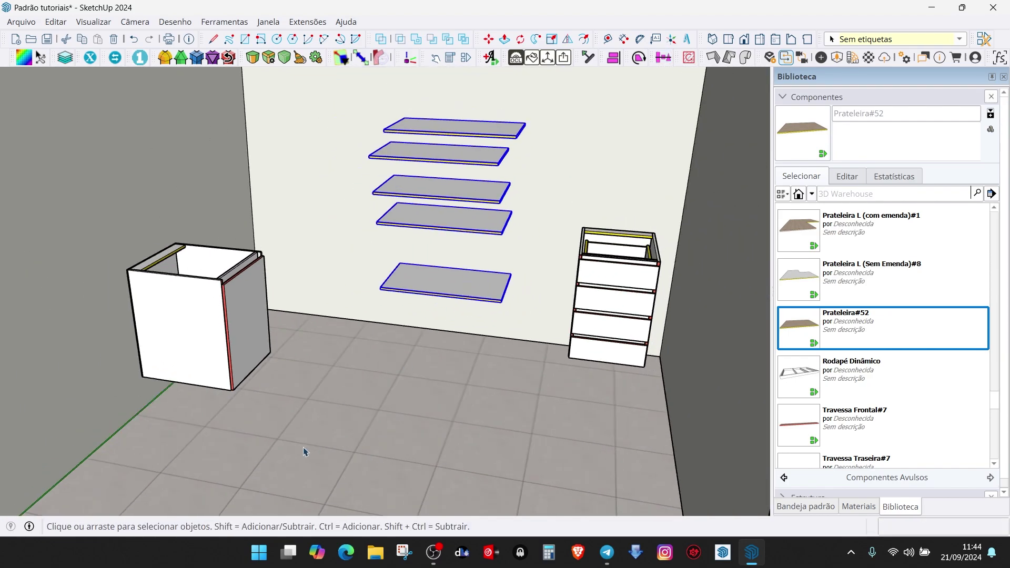
left_click(663, 58)
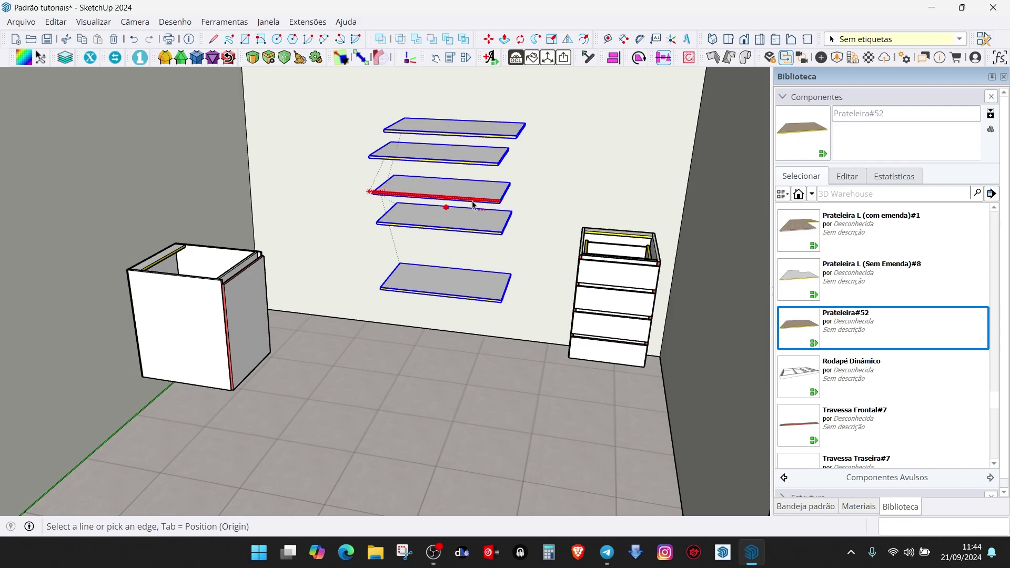
left_click(530, 216)
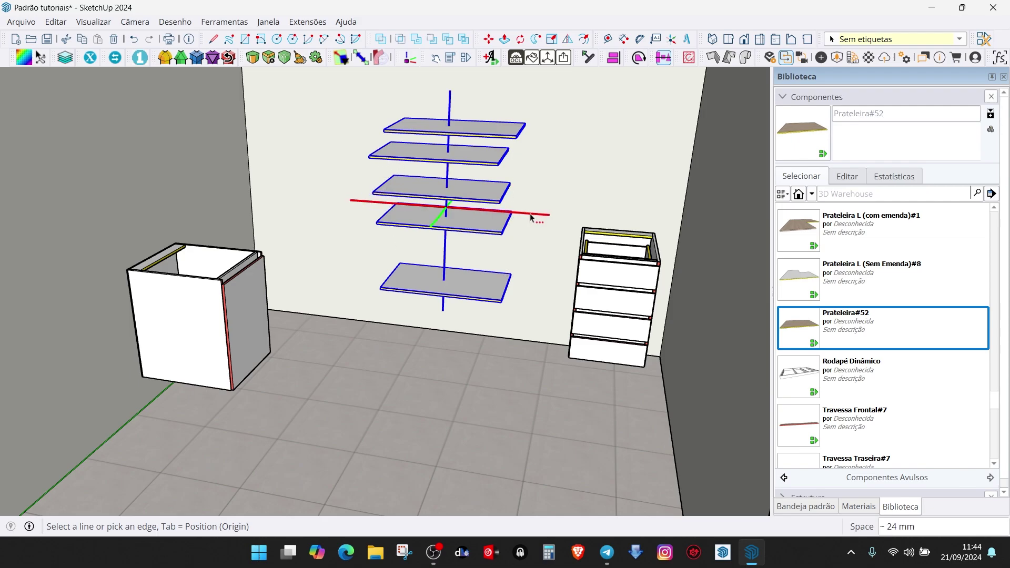
left_click(450, 145)
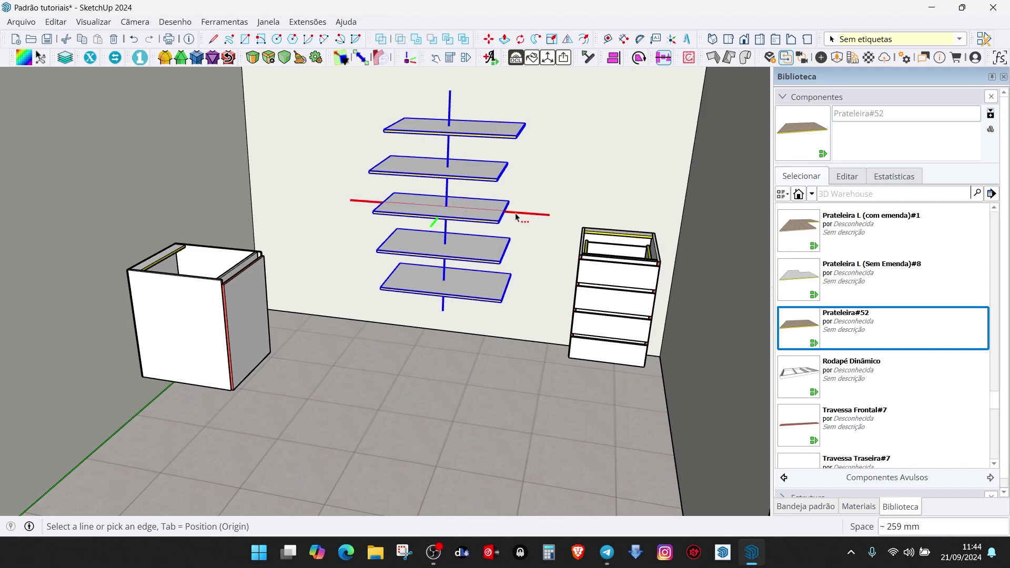
Align the five shelves flush at their right ends with Align Object
middle_click_drag(516, 217, 564, 224)
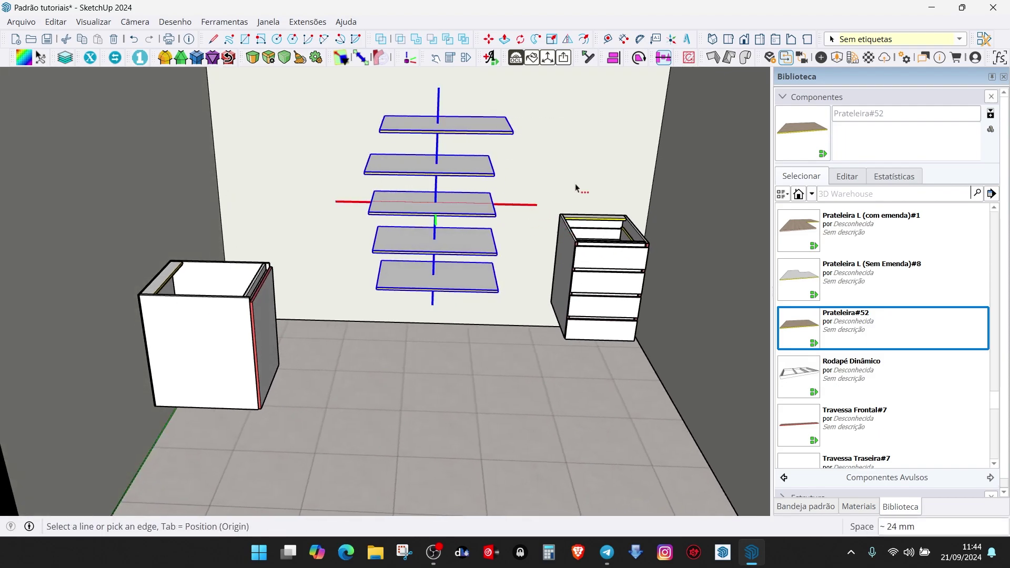
left_click(613, 58)
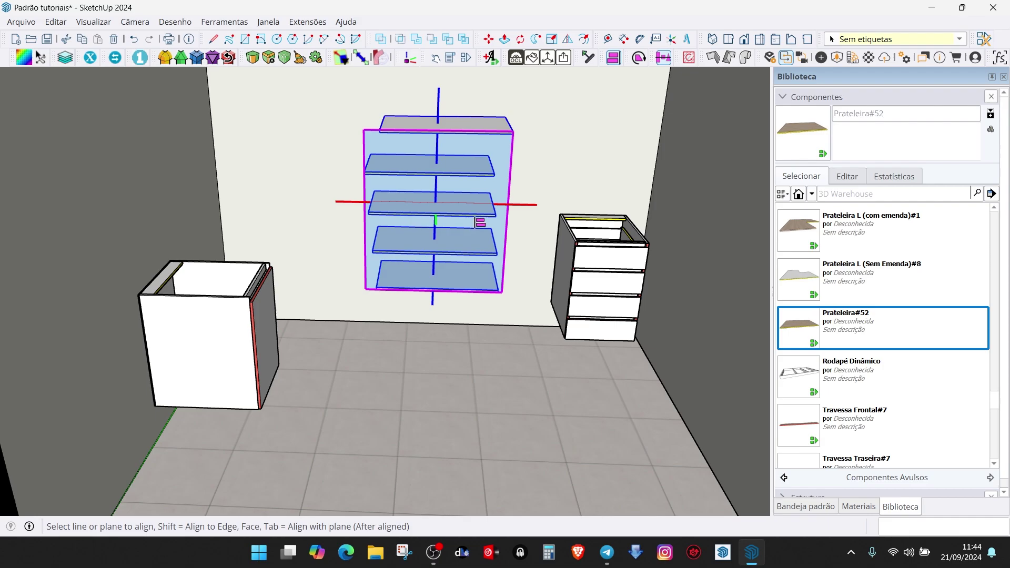
middle_click_drag(489, 205, 534, 149)
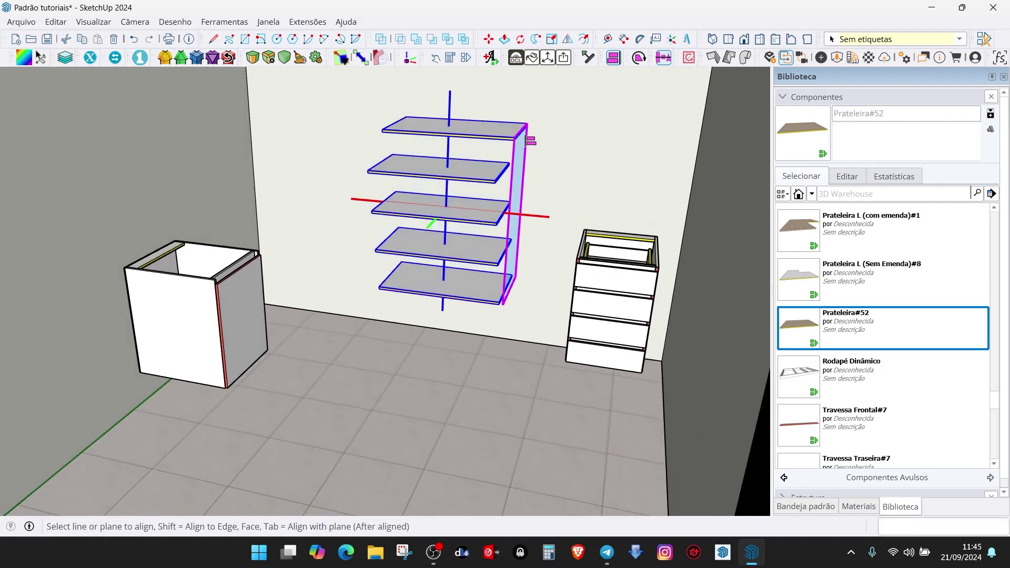
left_click(528, 141)
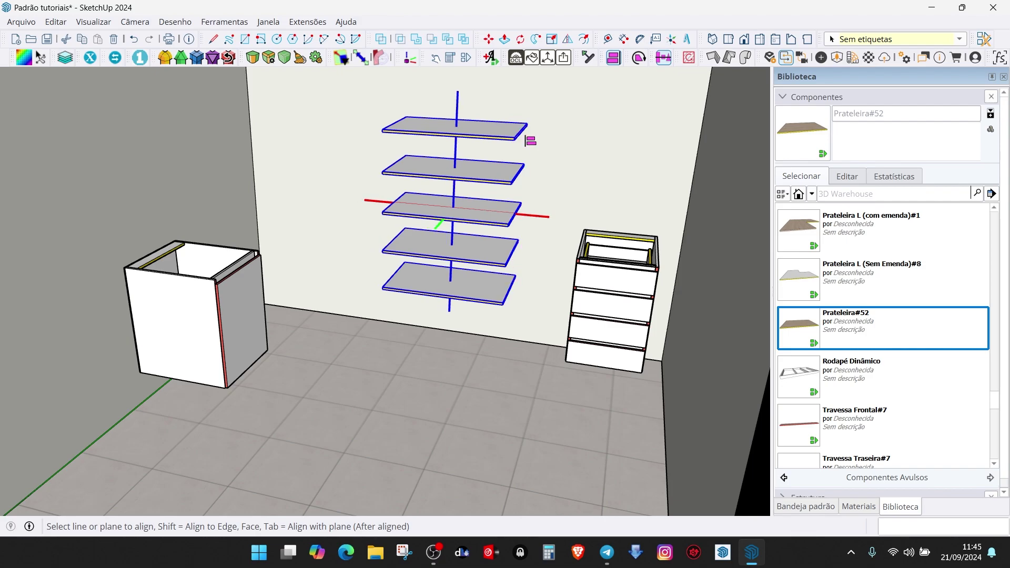
Examine the alignment of the five wall shelves from several angles
middle_click_drag(526, 142, 378, 131)
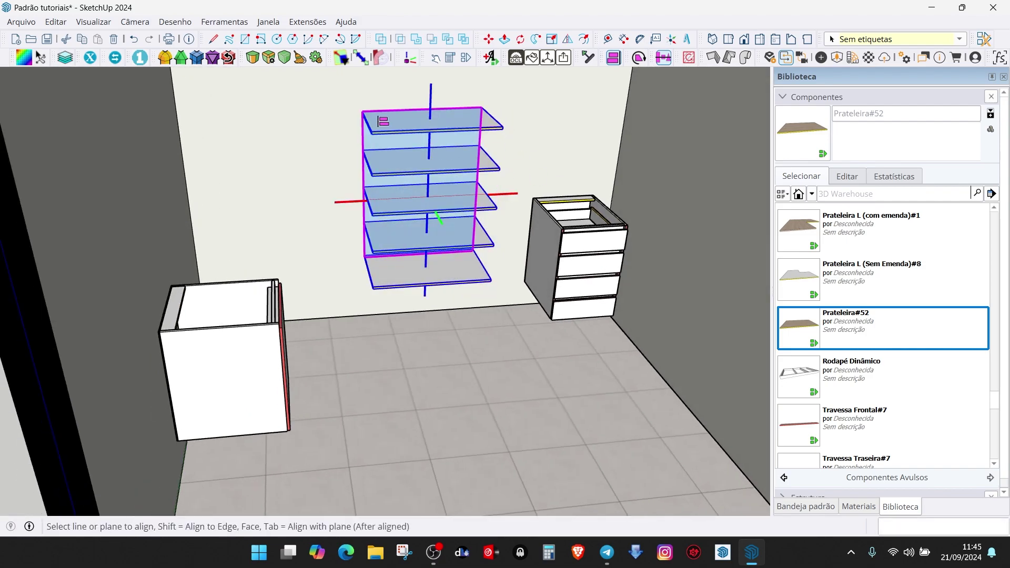
scroll(378, 138, "up", 5)
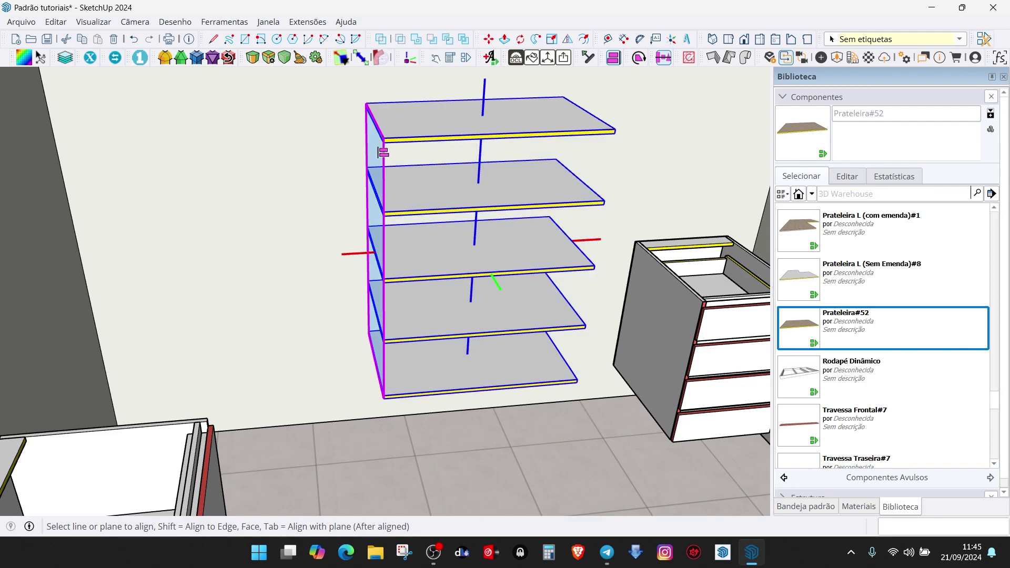
middle_click_drag(383, 152, 447, 228)
scroll(526, 191, "down", 5)
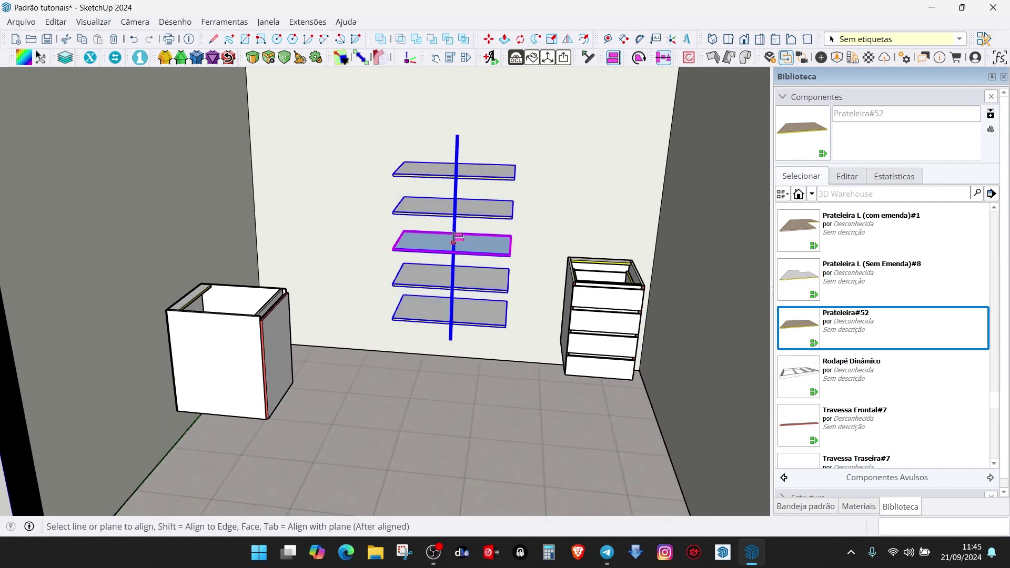
left_click(666, 61)
middle_click_drag(399, 316, 413, 275)
scroll(426, 266, "up", 3)
mouse_move(536, 205)
middle_mouse_down()
mouse_move(571, 176)
mouse_move(578, 213)
mouse_move(532, 192)
mouse_move(521, 199)
middle_mouse_up()
scroll(577, 213, "down", 3)
scroll(586, 193, "up", 2)
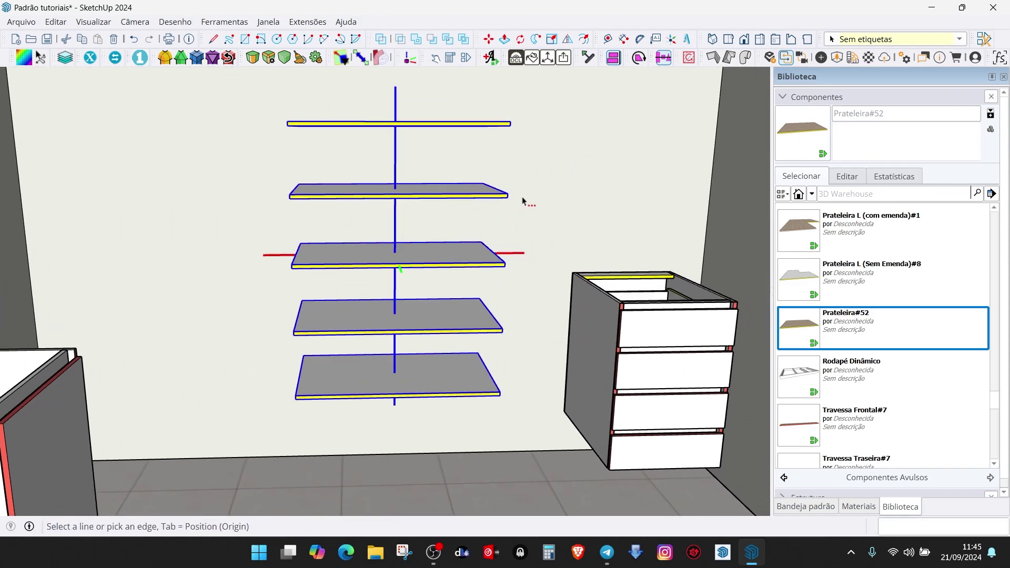
Measure the vertical gaps between the upper three shelves at their right front corners
key("t")
left_click(508, 193)
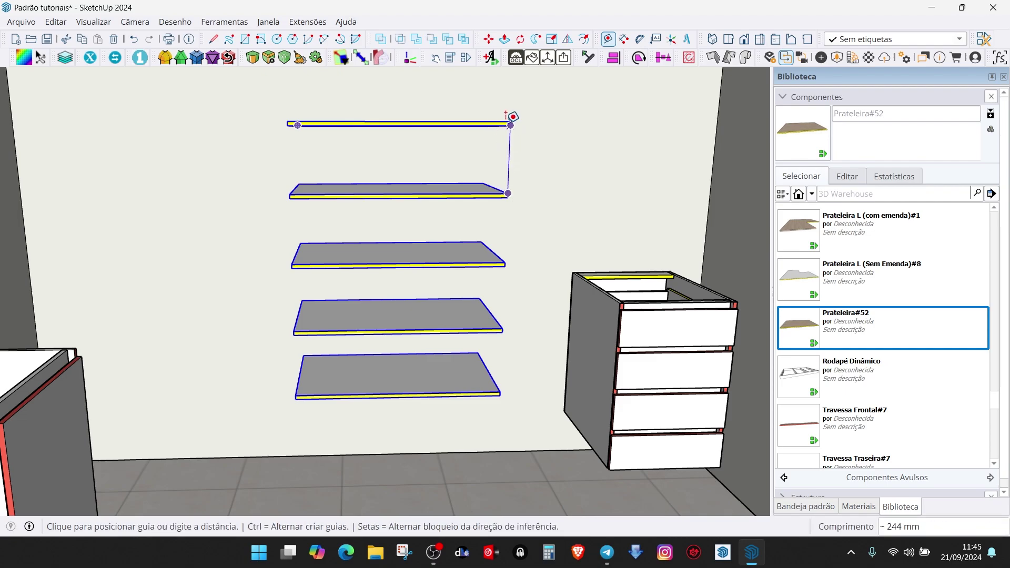
left_click(510, 125)
key("space")
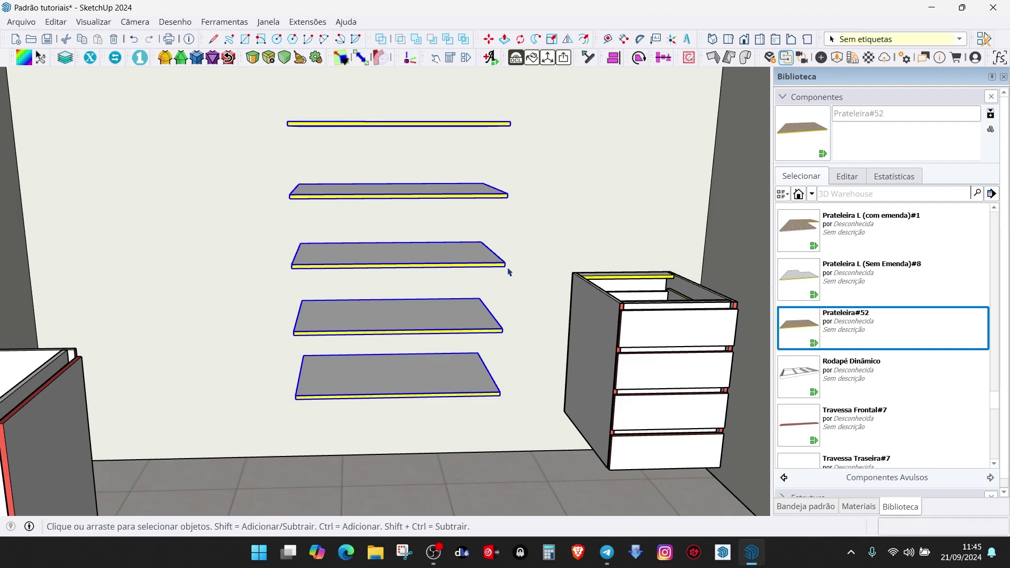
key("t")
left_click(505, 261)
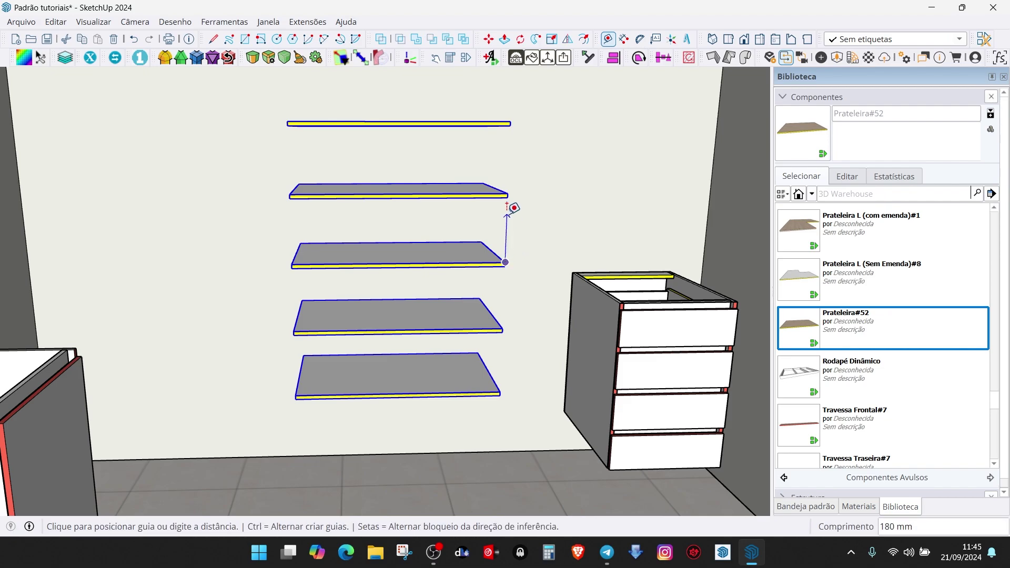
key("space")
scroll(508, 199, "down", 3)
middle_click_drag(508, 200, 456, 203)
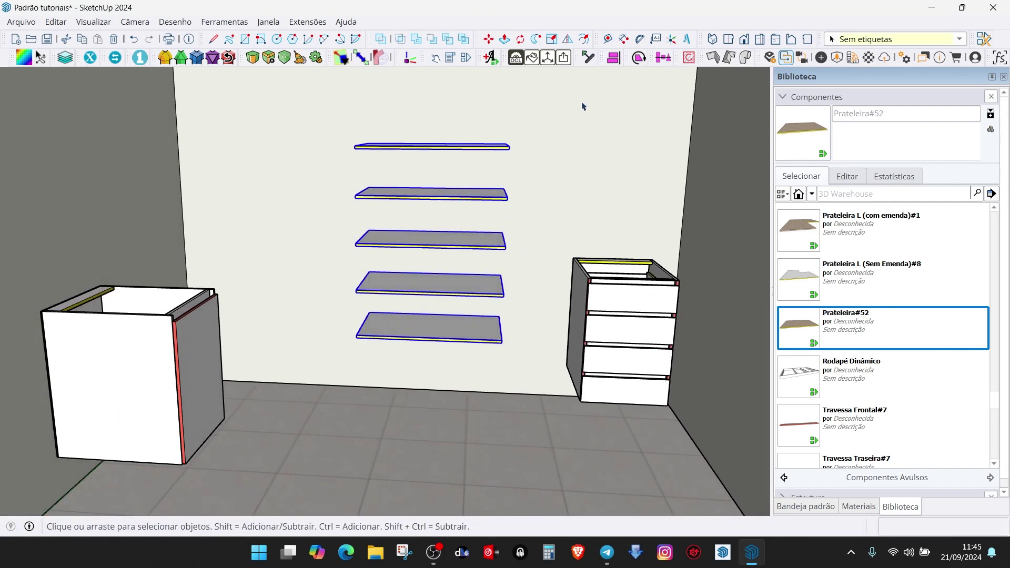
Apply even spacing to the five selected shelves with the Space tool in Origin position
left_click(663, 58)
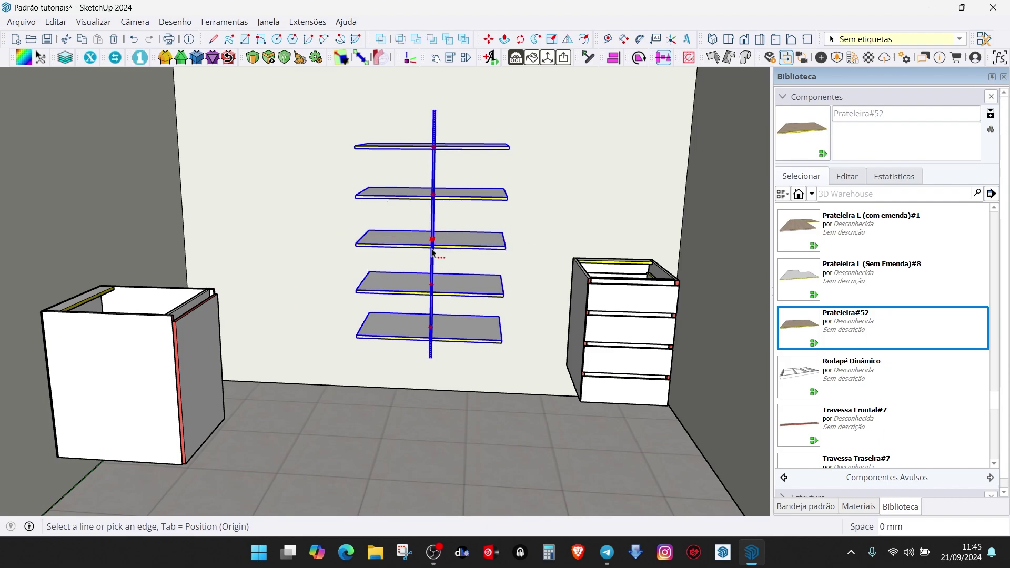
left_click(466, 249)
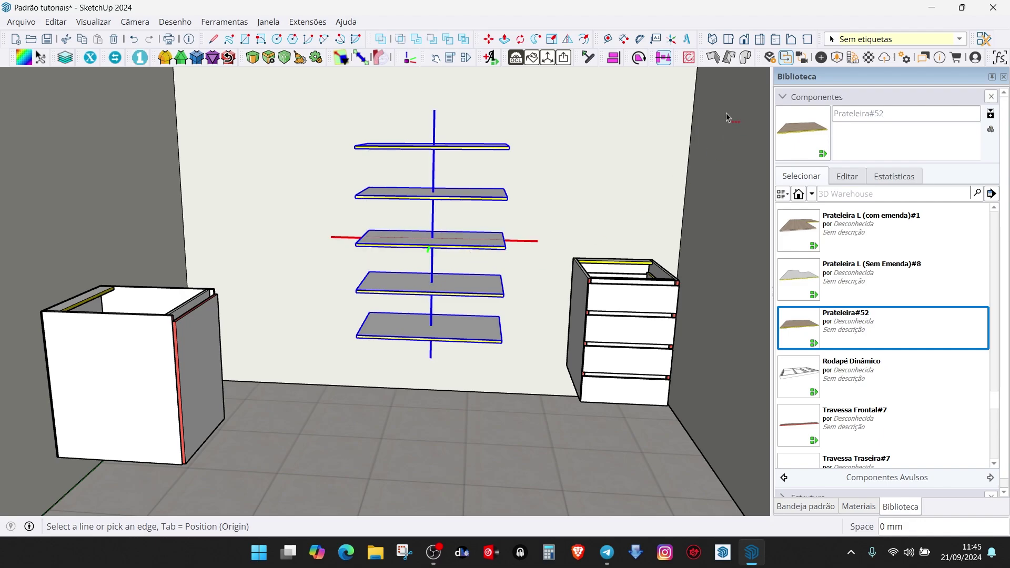
key("space")
scroll(658, 82, "up", 2)
scroll(656, 79, "down", 3)
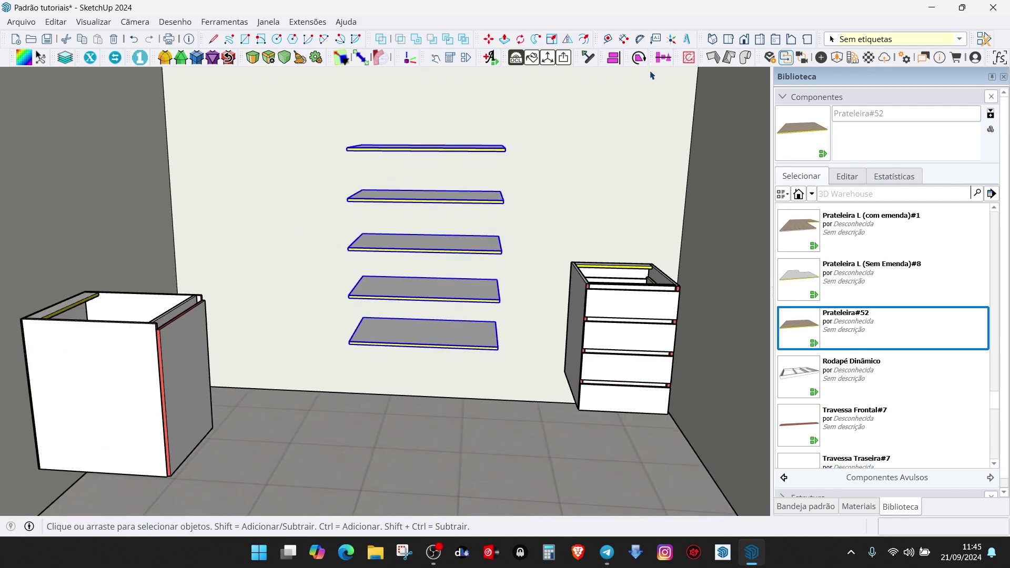
Align the top shelf alone flush against the left wall with Align Object
middle_click_drag(651, 74, 616, 90)
scroll(615, 90, "up", 2)
scroll(621, 97, "down", 3)
middle_click_drag(531, 244, 505, 260)
left_click(441, 150)
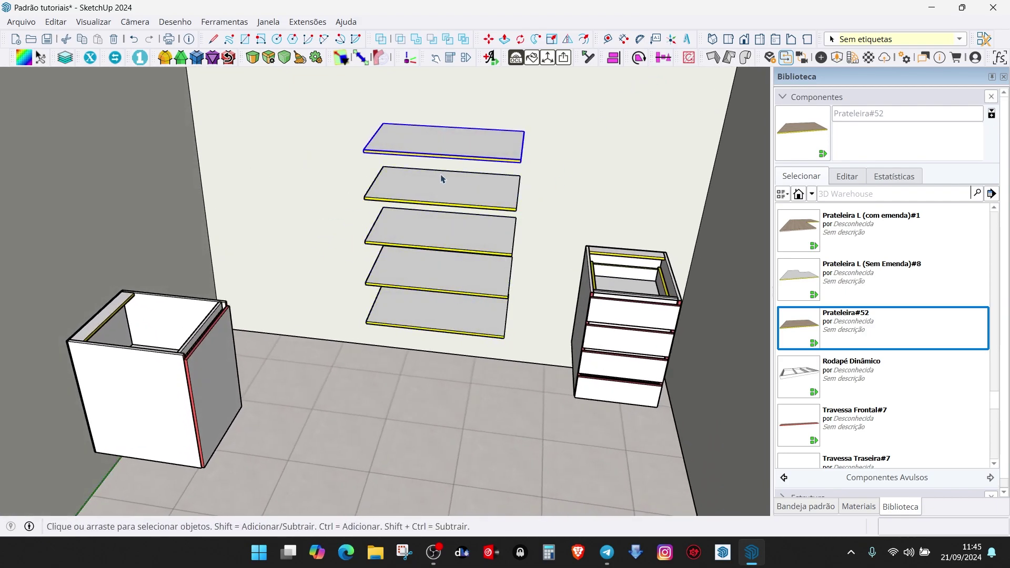
key("a")
left_click(206, 143)
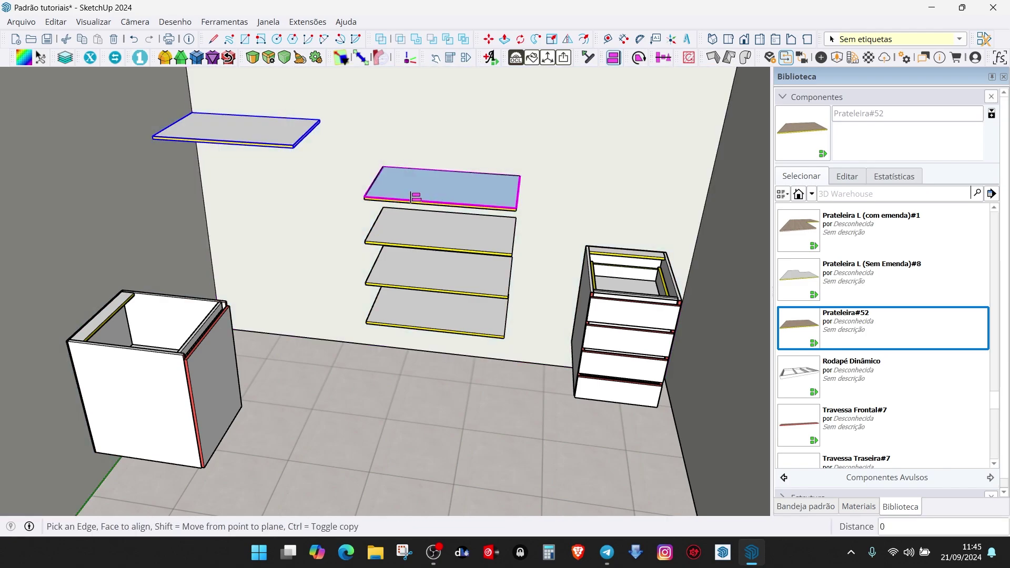
Align the second shelf from the top flush against the left wall, directly below the top shelf
key("space")
left_click(411, 197)
key("a")
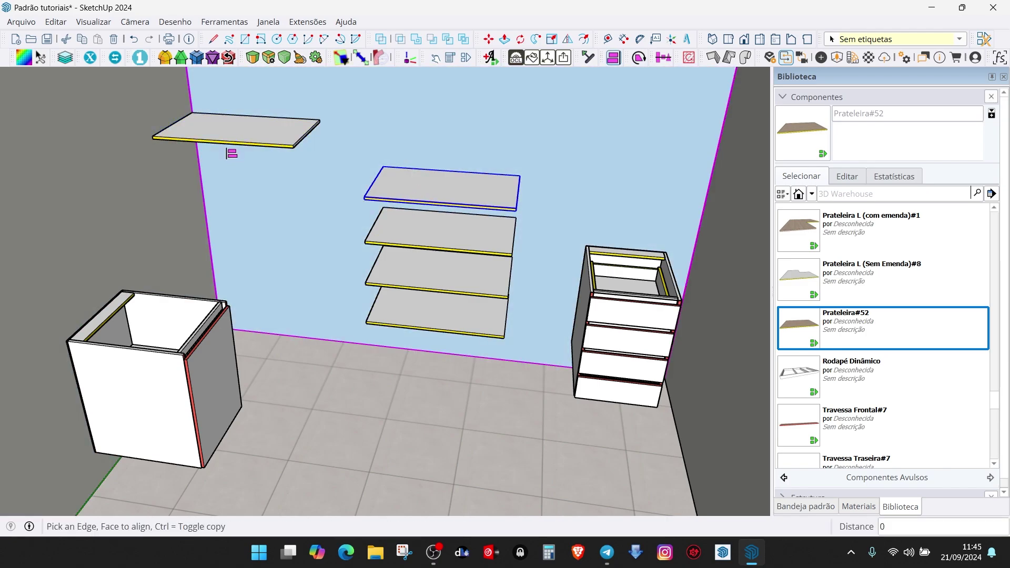
left_click(223, 142)
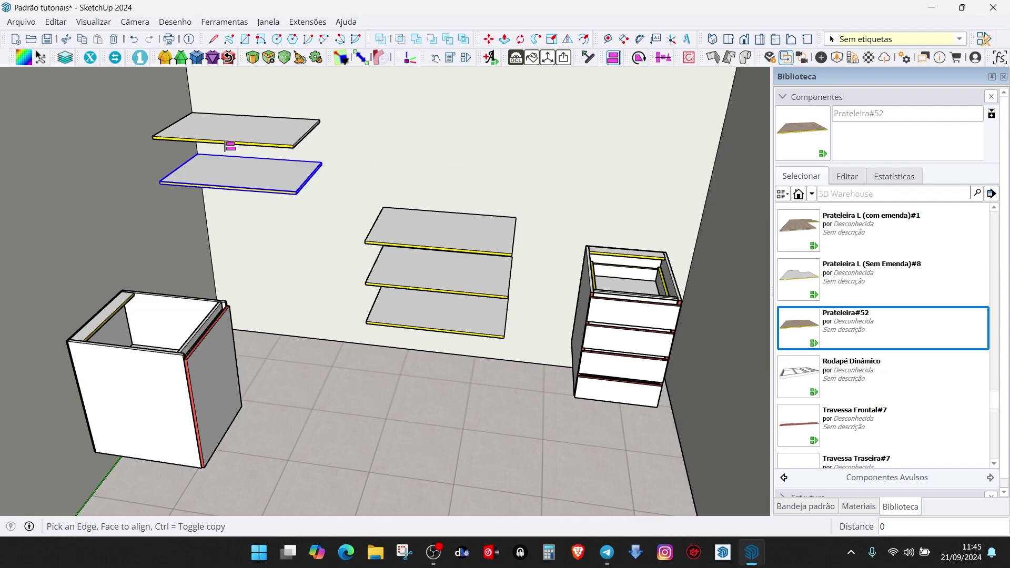
scroll(237, 153, "up", 2)
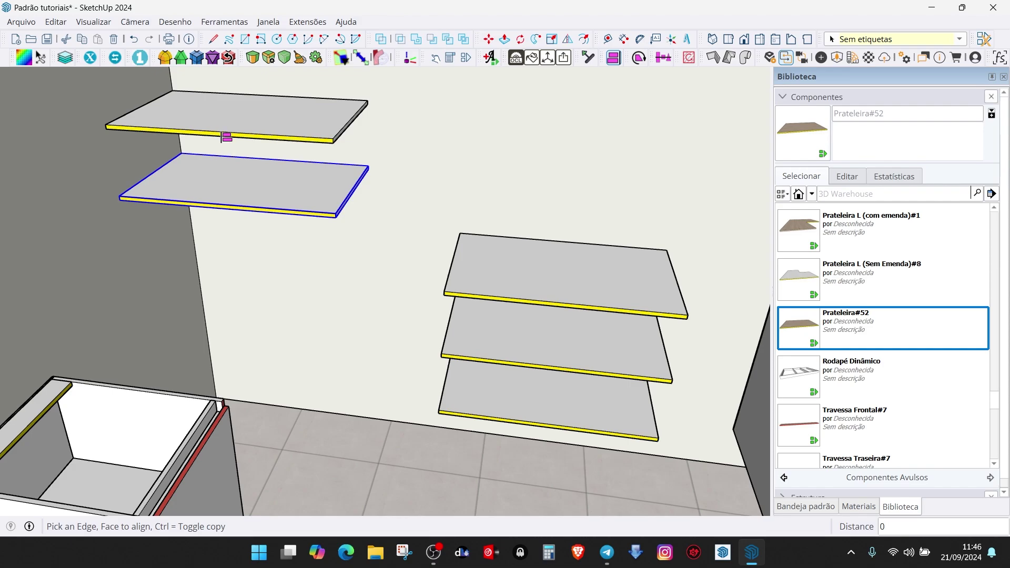
scroll(382, 321, "down", 3)
middle_click_drag(383, 320, 416, 266)
key("space")
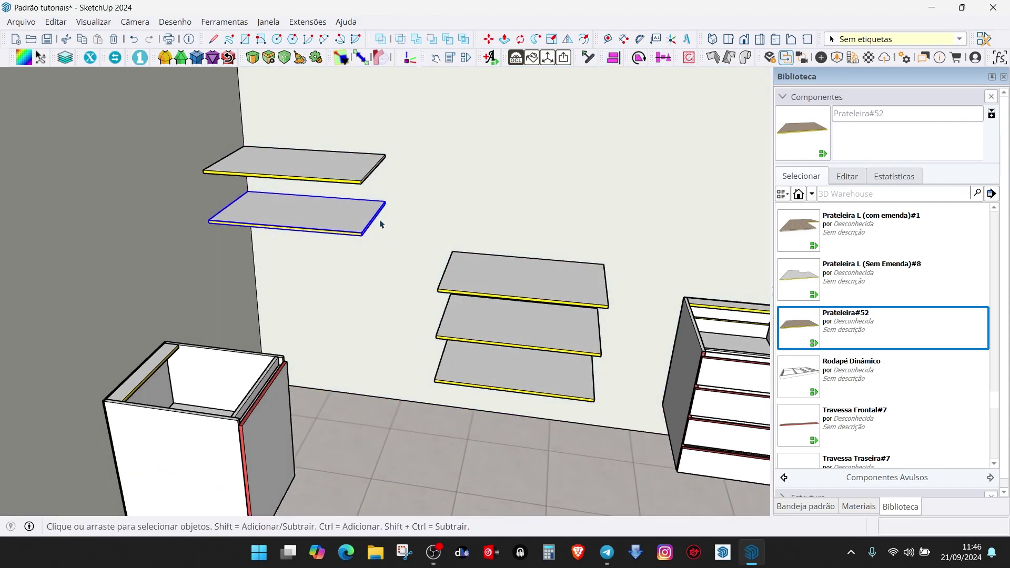
Move the second shelf a short distance to the right so it is offset from the top shelf
key("m")
left_click(385, 202)
left_click(415, 204)
key("space")
Move the third shelf from the top about 454 mm to the left
left_click(493, 272)
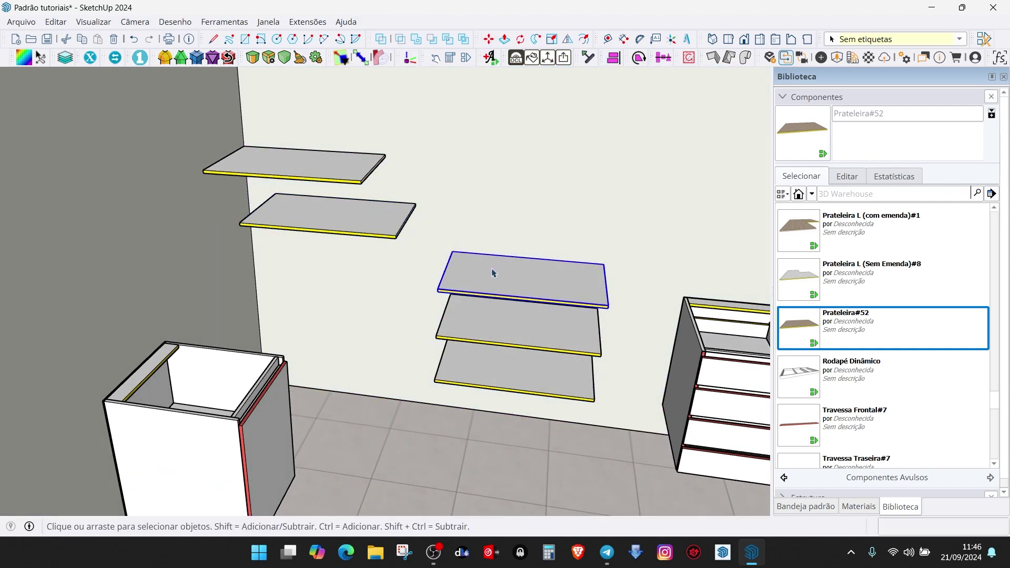
key("m")
left_click(453, 252)
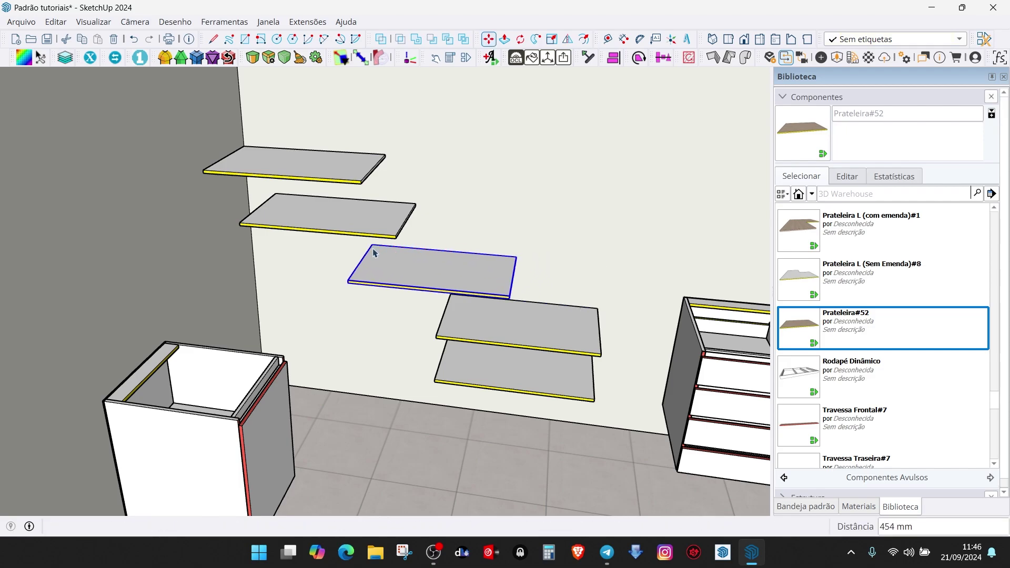
left_click(358, 248)
key("space")
Select all five staggered shelves and align them flush at their right ends with Align Object
scroll(380, 246, "down", 2)
middle_click_drag(380, 245, 419, 272)
left_click(366, 227, "ctrl")
left_click(356, 193, "ctrl")
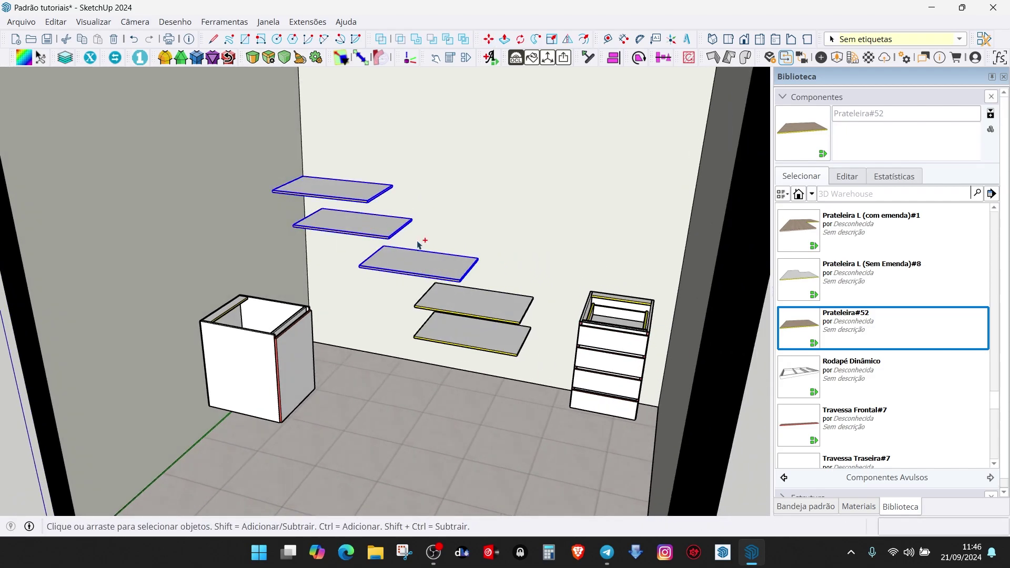
left_click(490, 305, "ctrl")
left_click(509, 345, "ctrl")
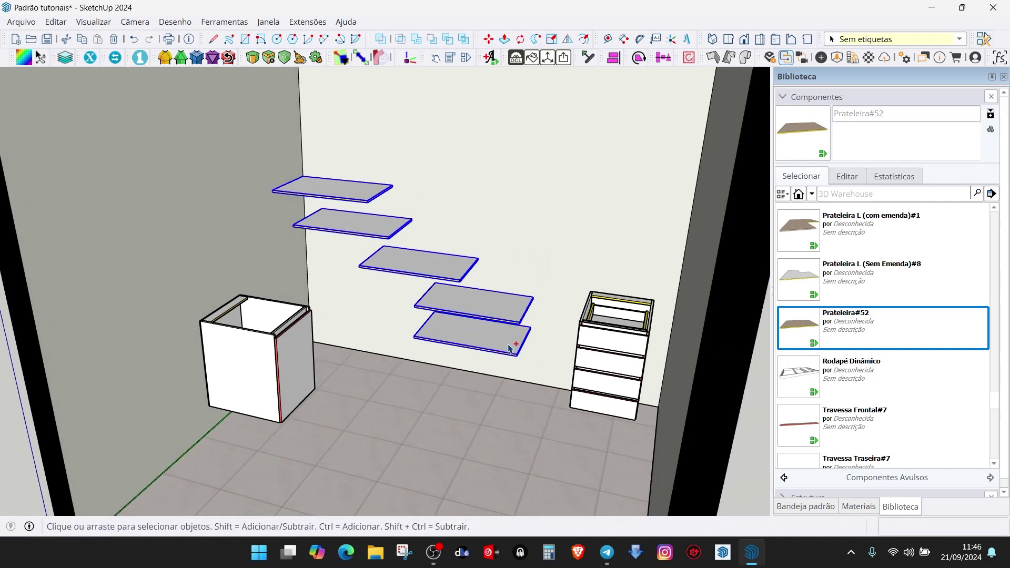
left_click(613, 59)
left_click(534, 290)
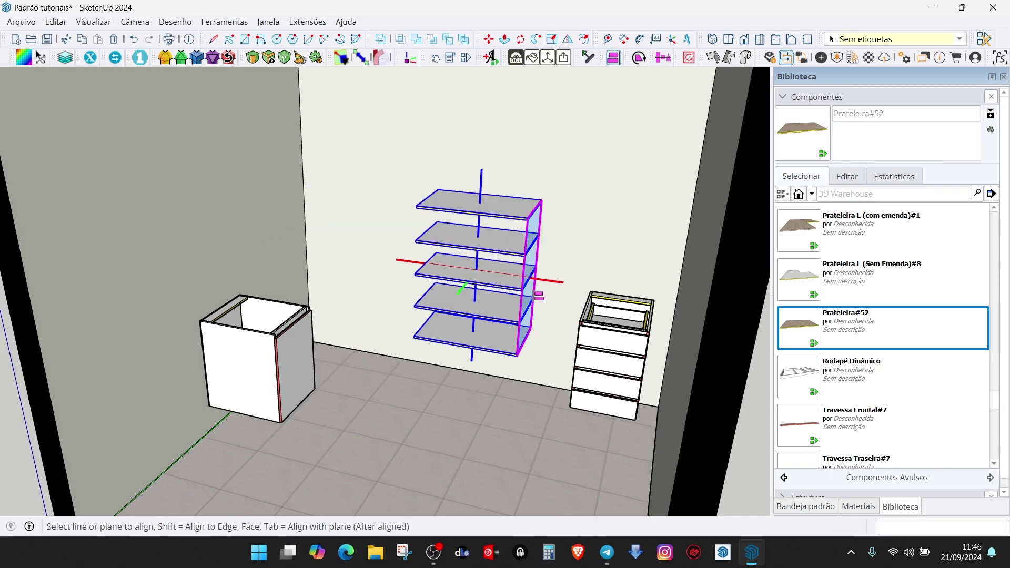
middle_click_drag(534, 290, 434, 286)
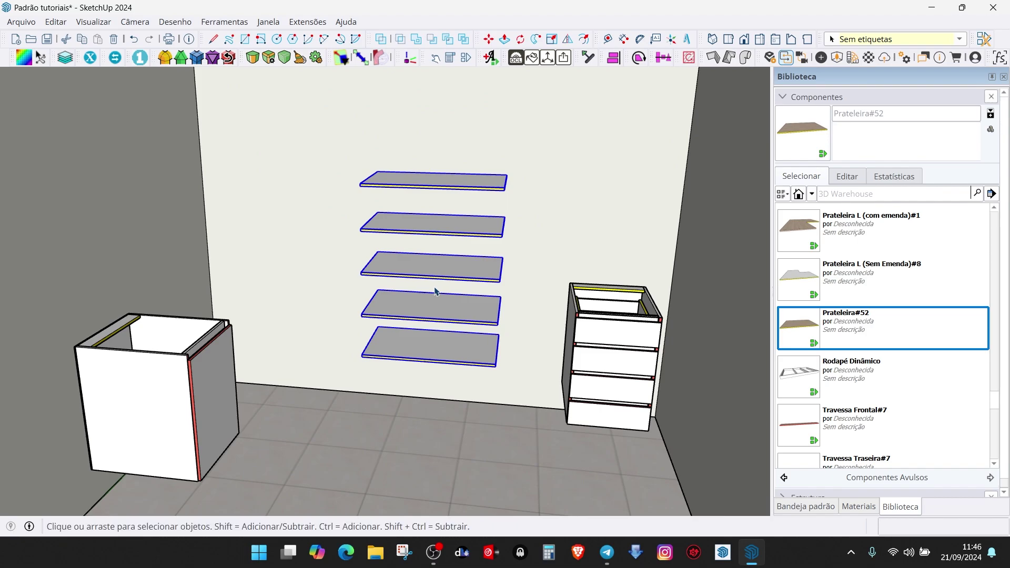